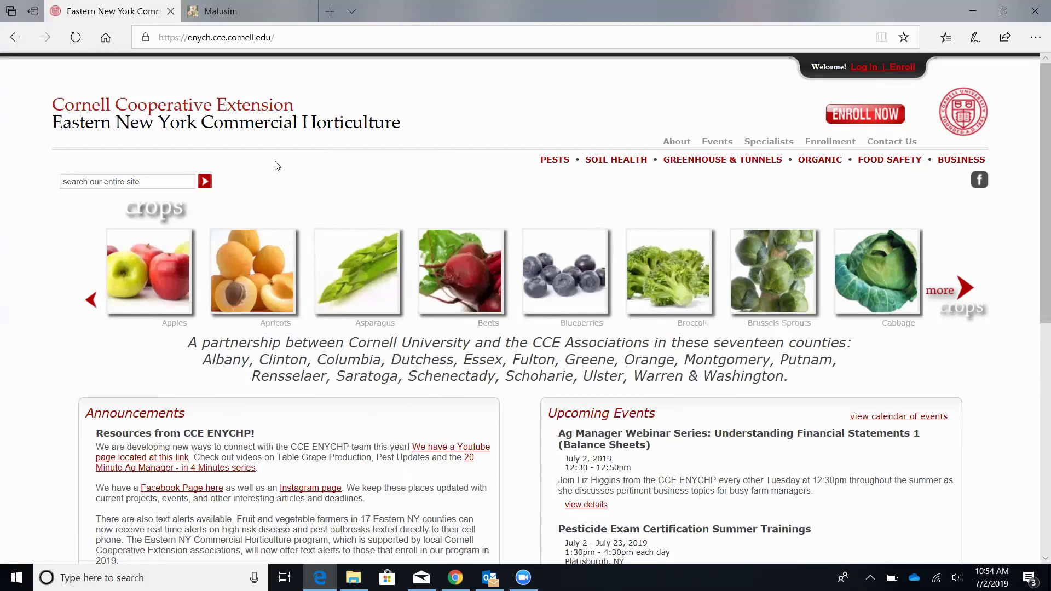
# Step: Switch to the Malusim site, preview the sign-up form, then go back and open the login form
pyautogui.click(234, 11)
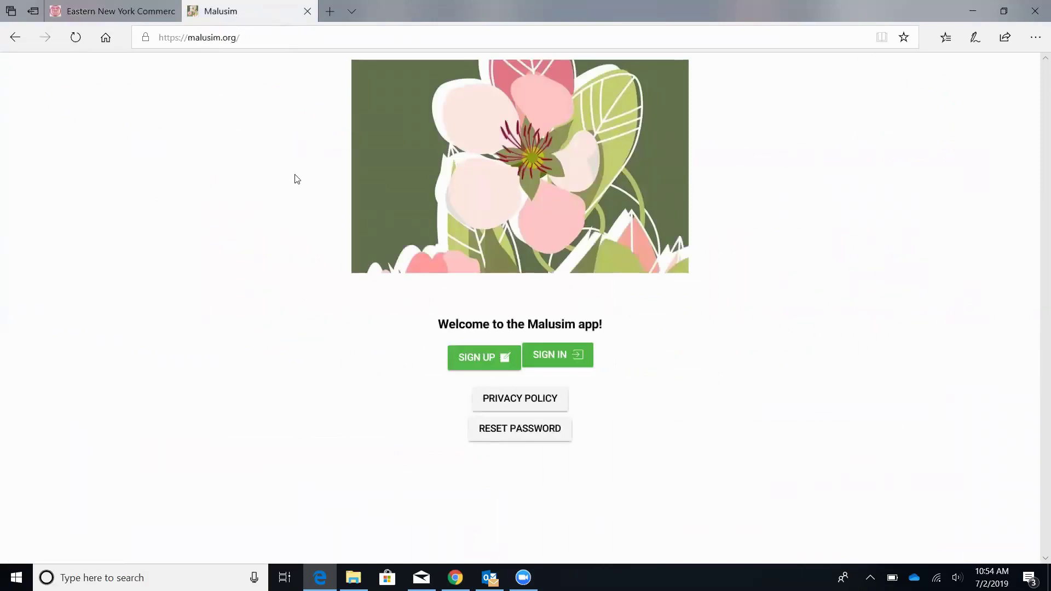
pyautogui.click(483, 362)
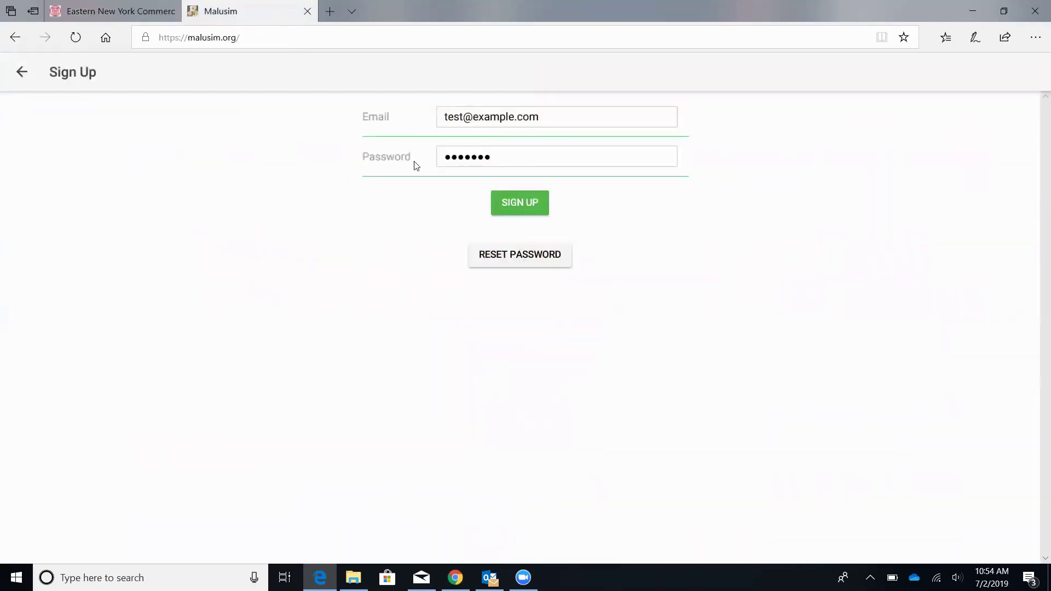
pyautogui.click(20, 74)
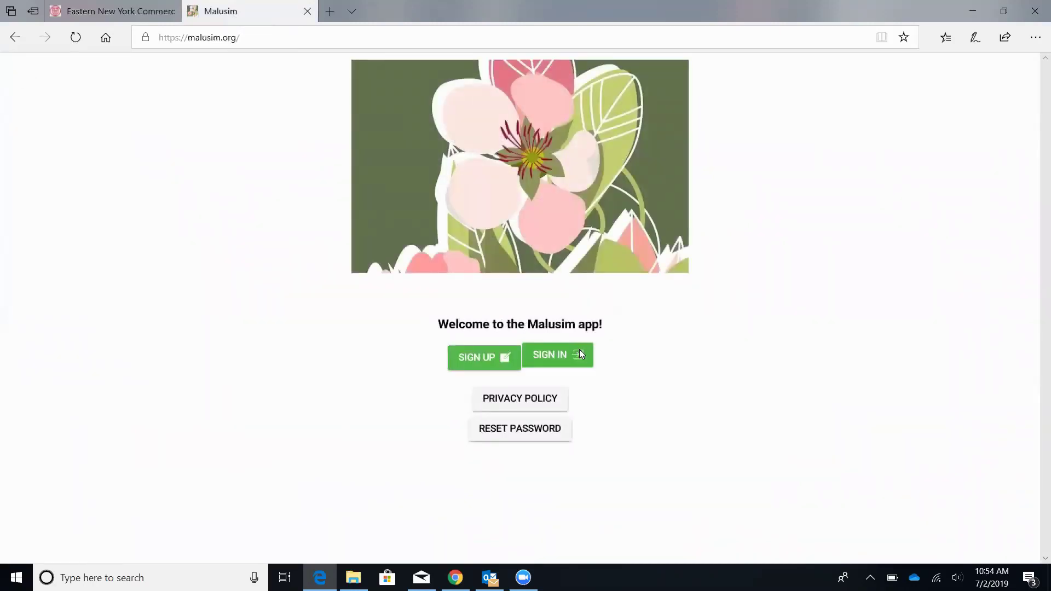
pyautogui.click(579, 355)
# Step: Log in with the account e-mail and password, decline saving the password, and continue in Chrome
pyautogui.click(452, 113)
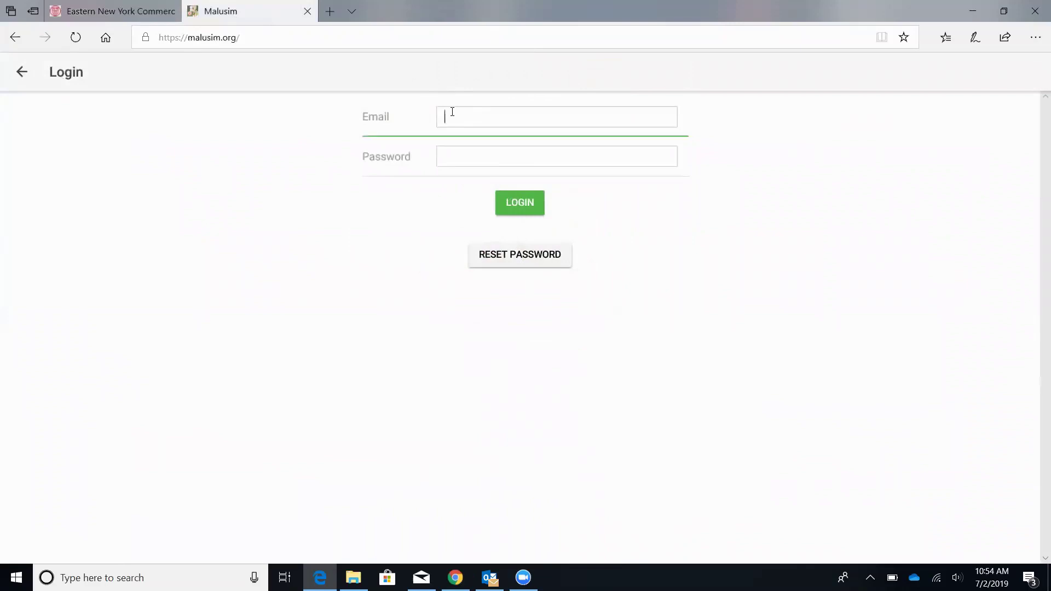
pyautogui.click(454, 157)
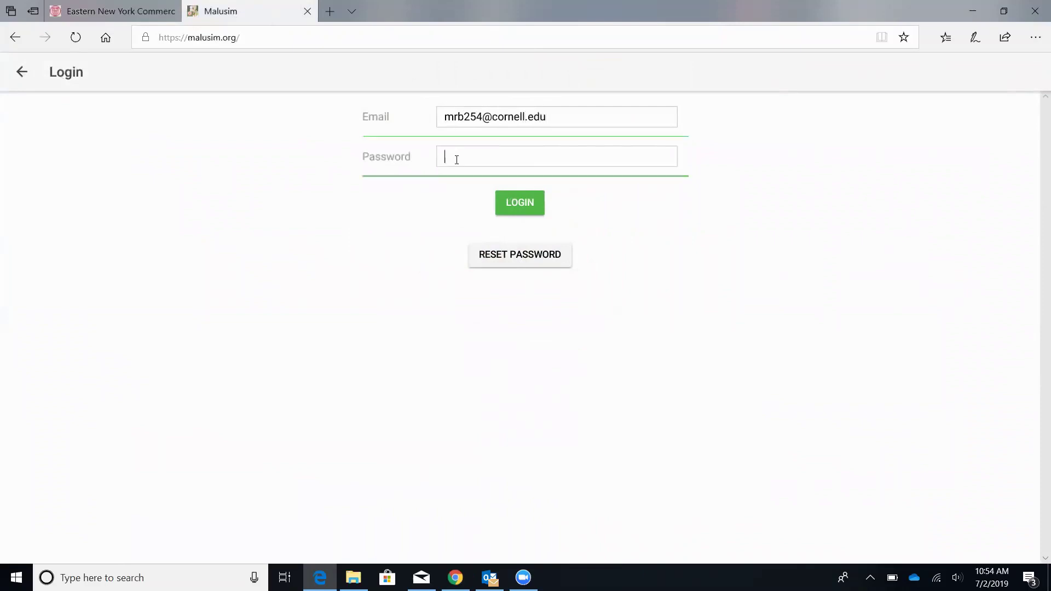
pyautogui.write('•••••••••••')
pyautogui.press('Return')
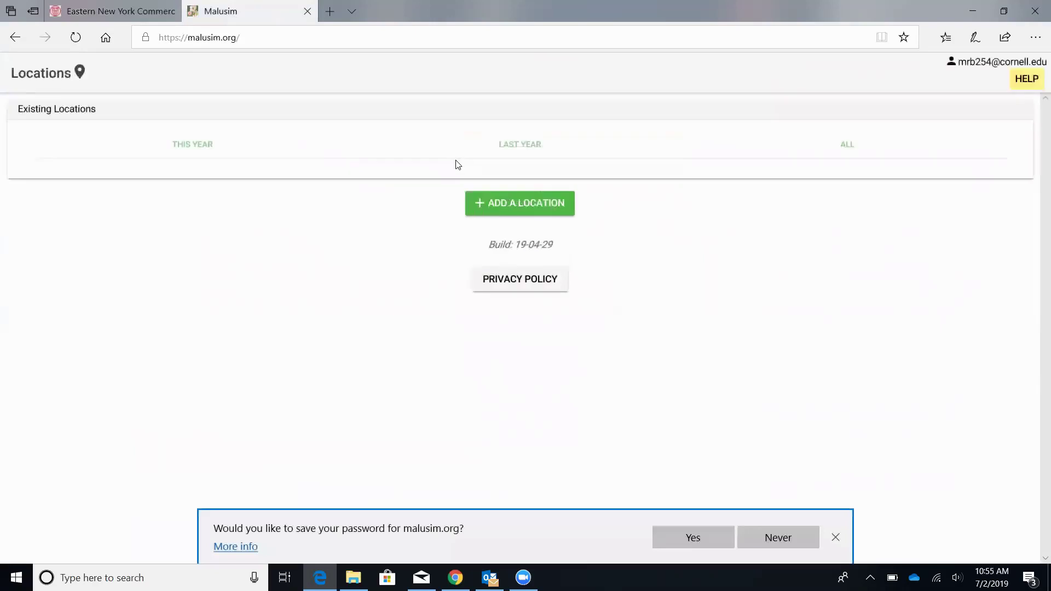
pyautogui.click(778, 539)
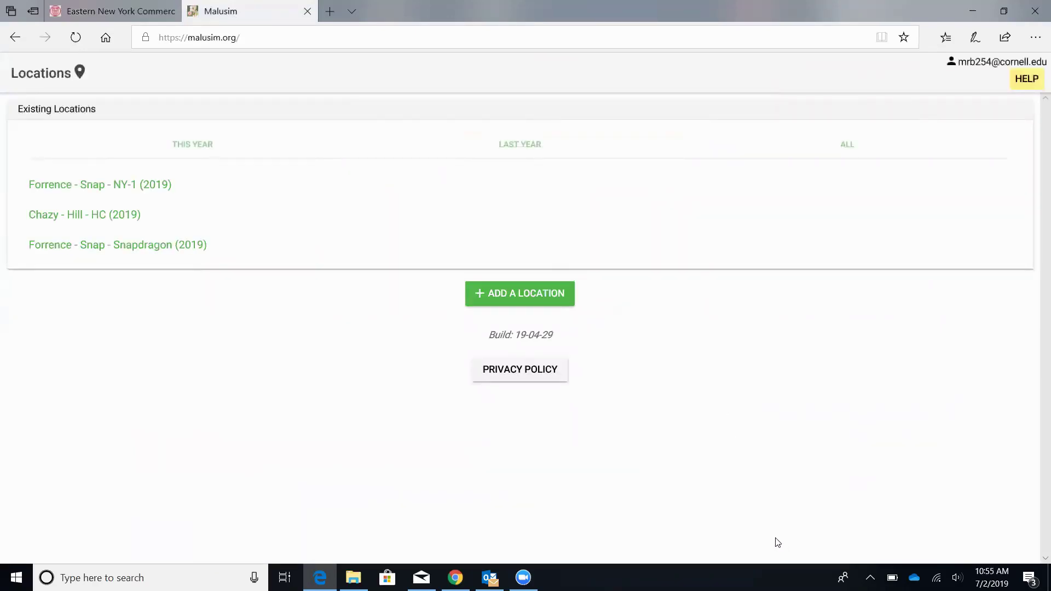
pyautogui.click(455, 578)
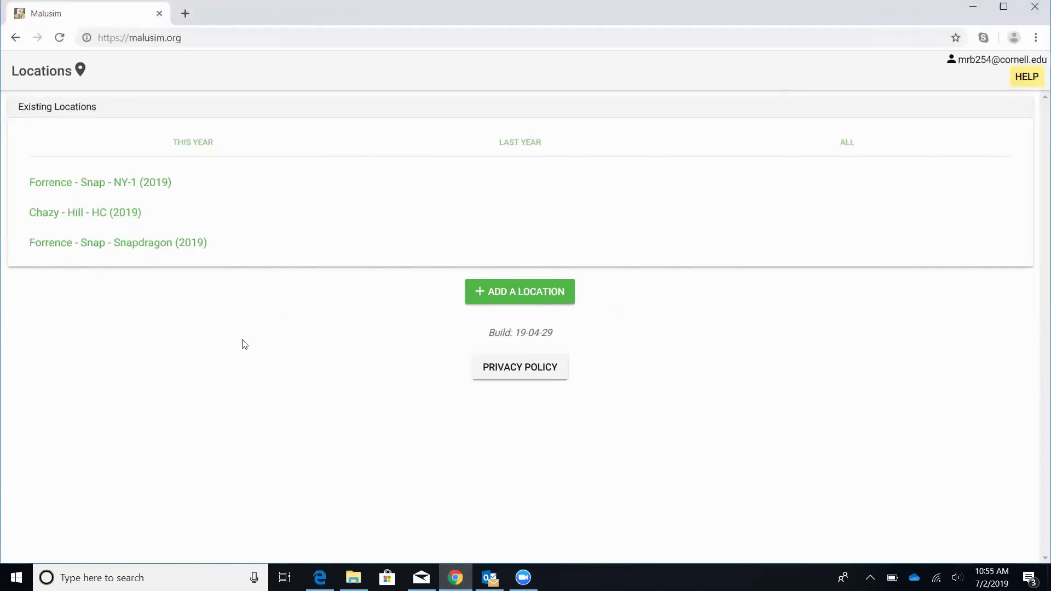
# Step: Open the Create Location form with ADD A LOCATION, Year prefilled as 2019
pyautogui.click(511, 296)
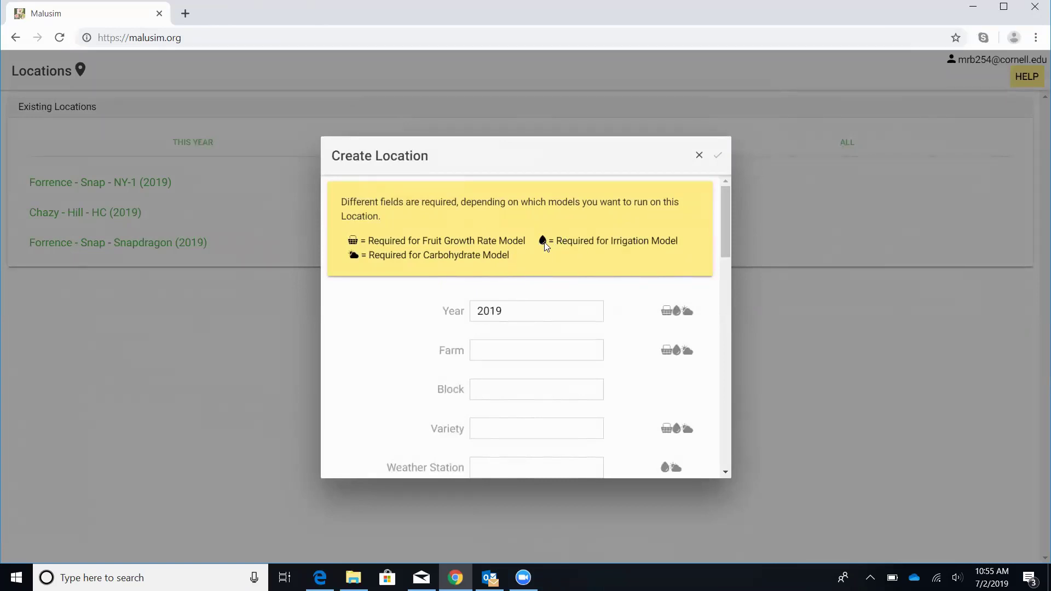
# Step: Enter 'Test plot' as the farm name and 'NY-1' as the variety
pyautogui.click(565, 349)
pyautogui.write('Test plot')
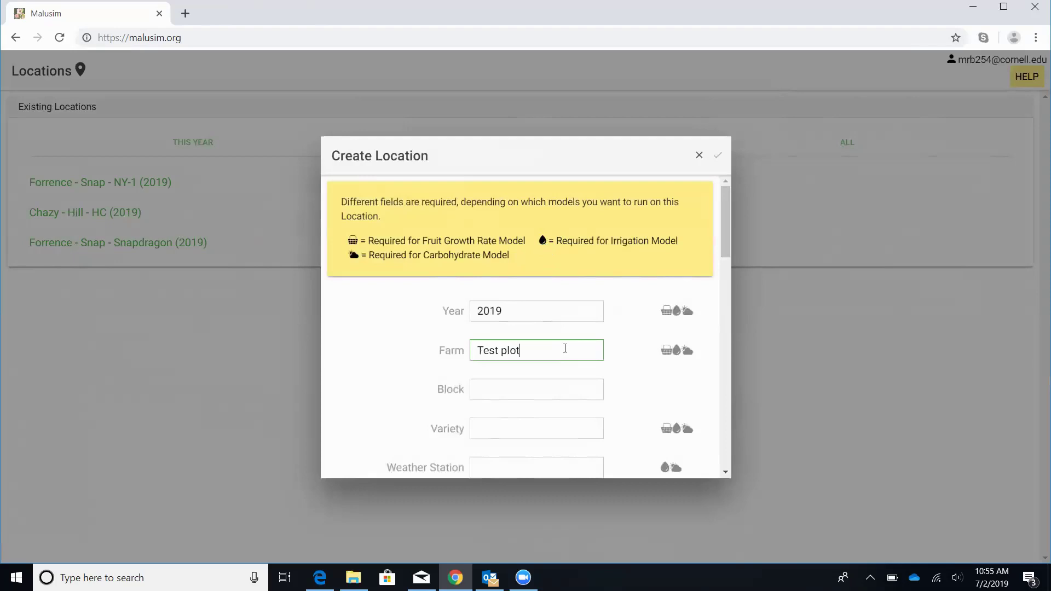
pyautogui.scroll(-1, 564, 348)
pyautogui.click(541, 363)
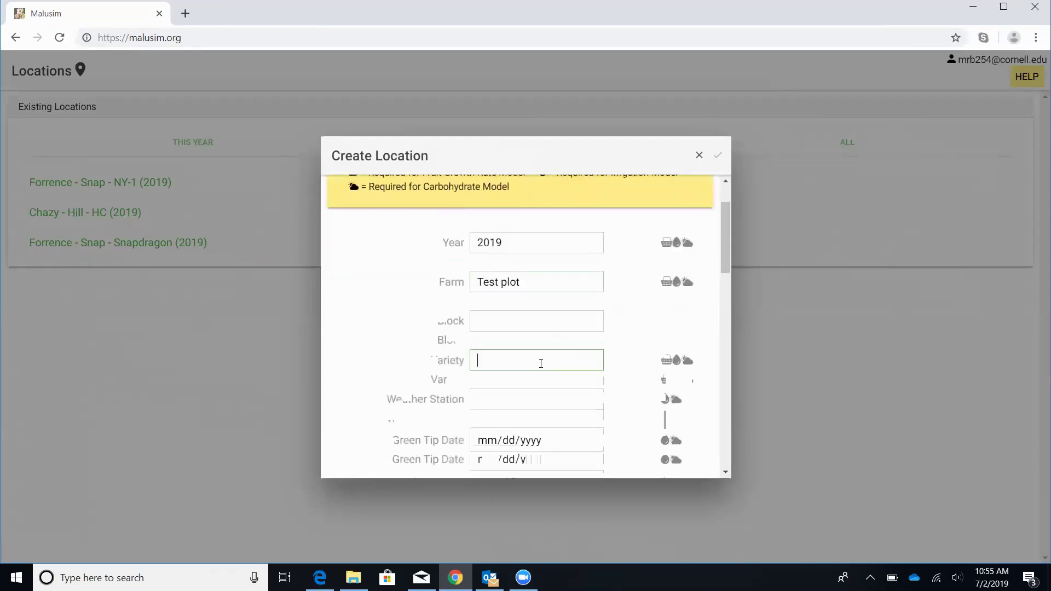
pyautogui.write('Ny')
pyautogui.press('BackSpace')
pyautogui.write('Y-1')
pyautogui.click(524, 397)
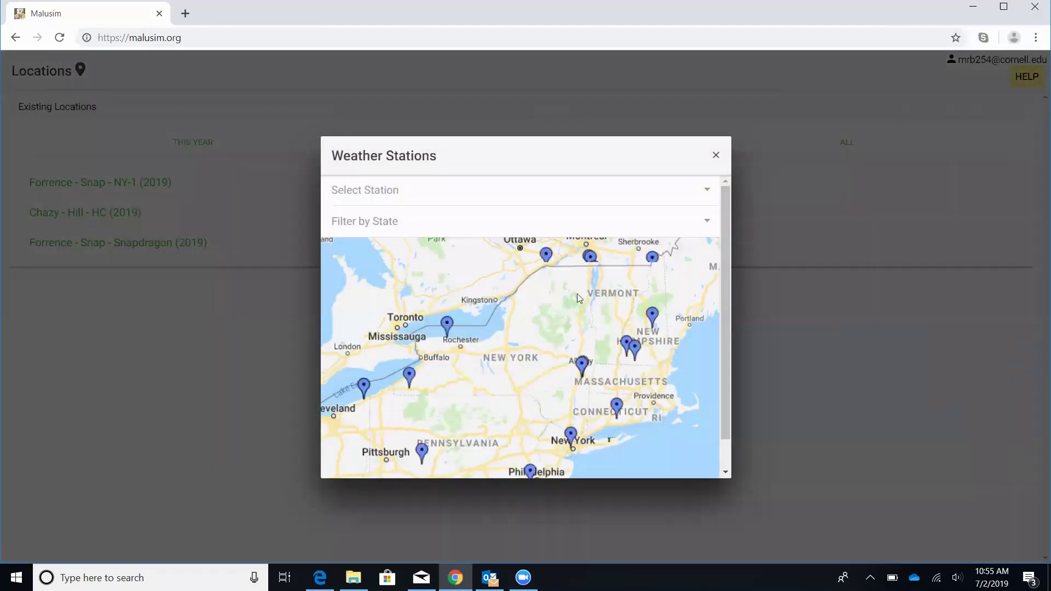
# Step: Zoom the station map into the Peru area and choose Peru as the weather station
pyautogui.scroll(2, 581, 291)
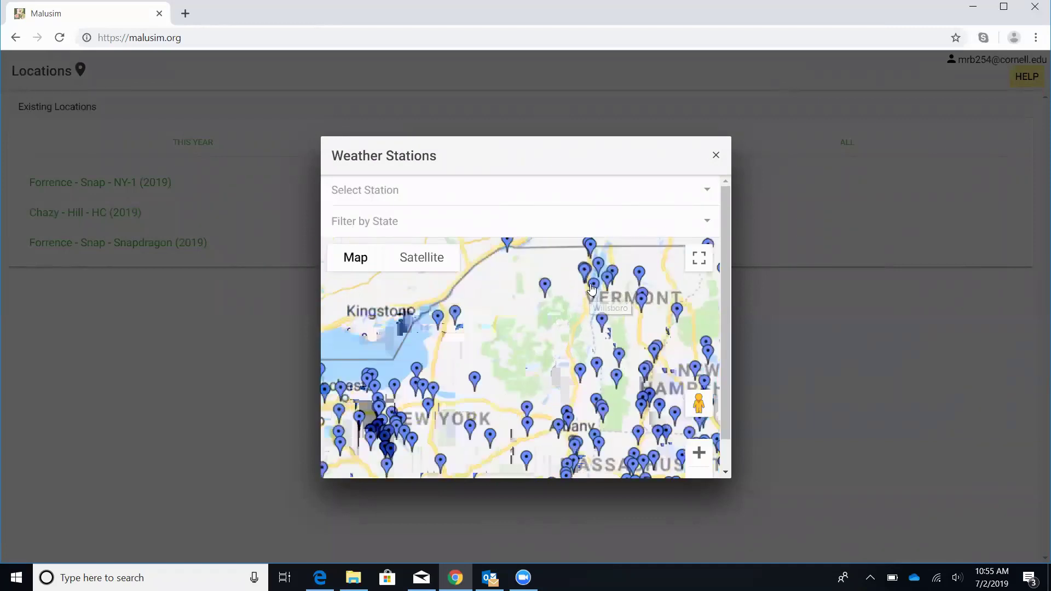
pyautogui.scroll(4, 591, 289)
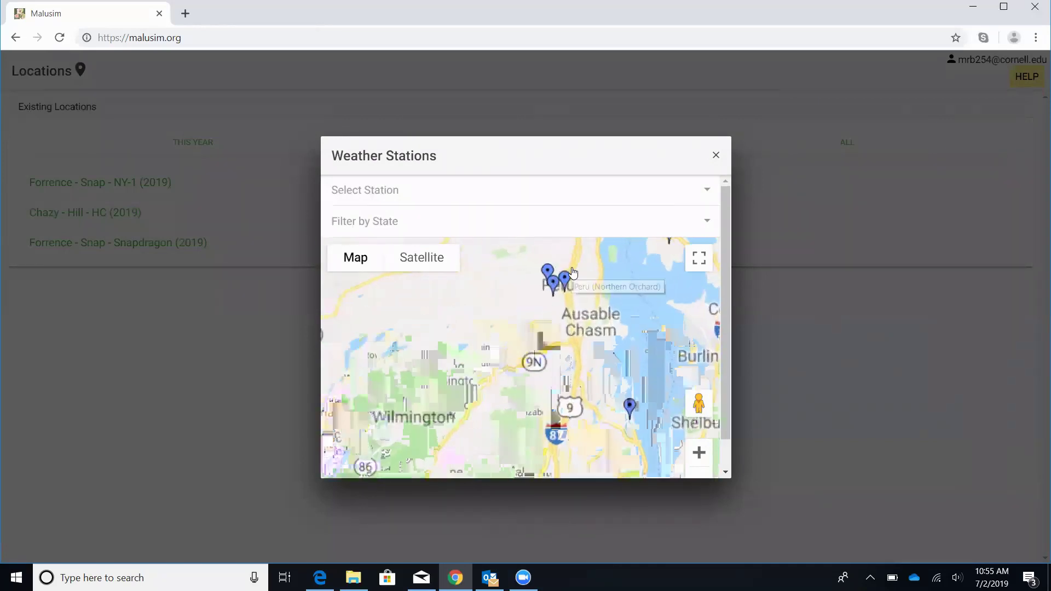
pyautogui.click(572, 274)
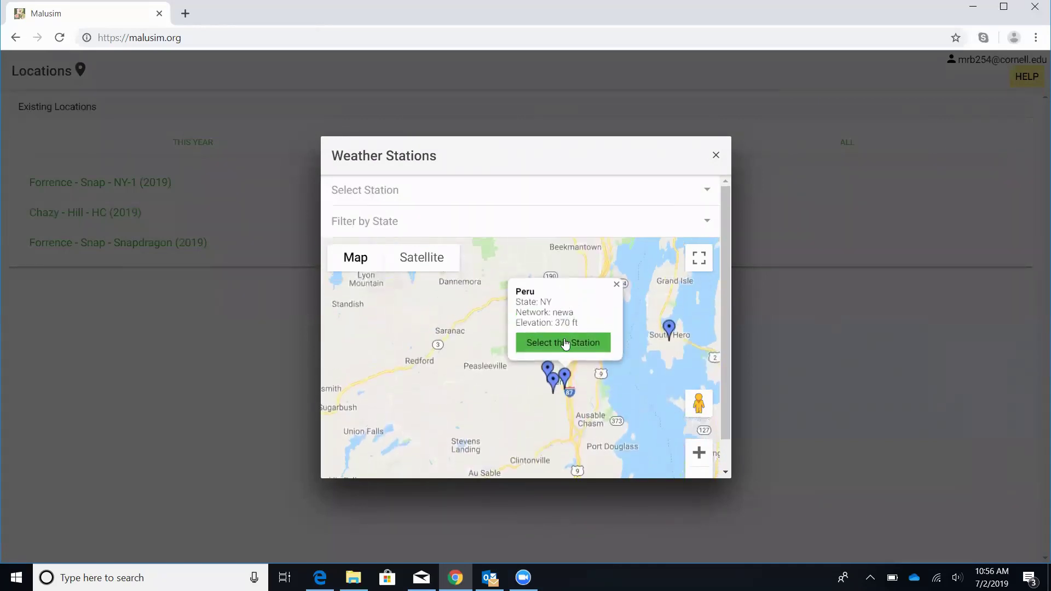
pyautogui.click(566, 343)
# Step: Set the green tip date to 04/19/2019 and the orchard age to Mature
pyautogui.scroll(-2, 558, 383)
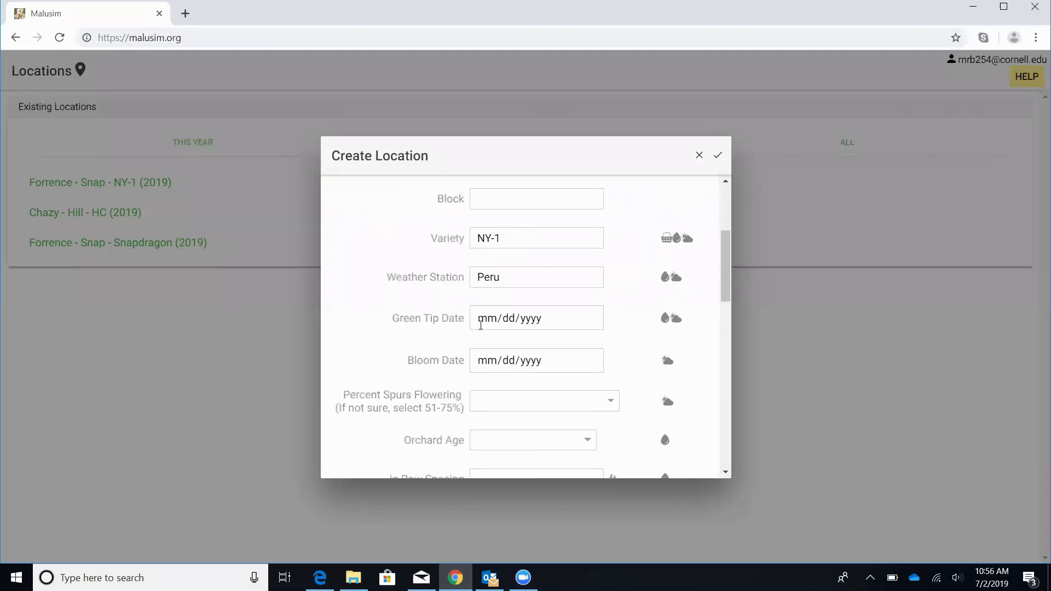
pyautogui.scroll(1, 482, 339)
pyautogui.click(481, 371)
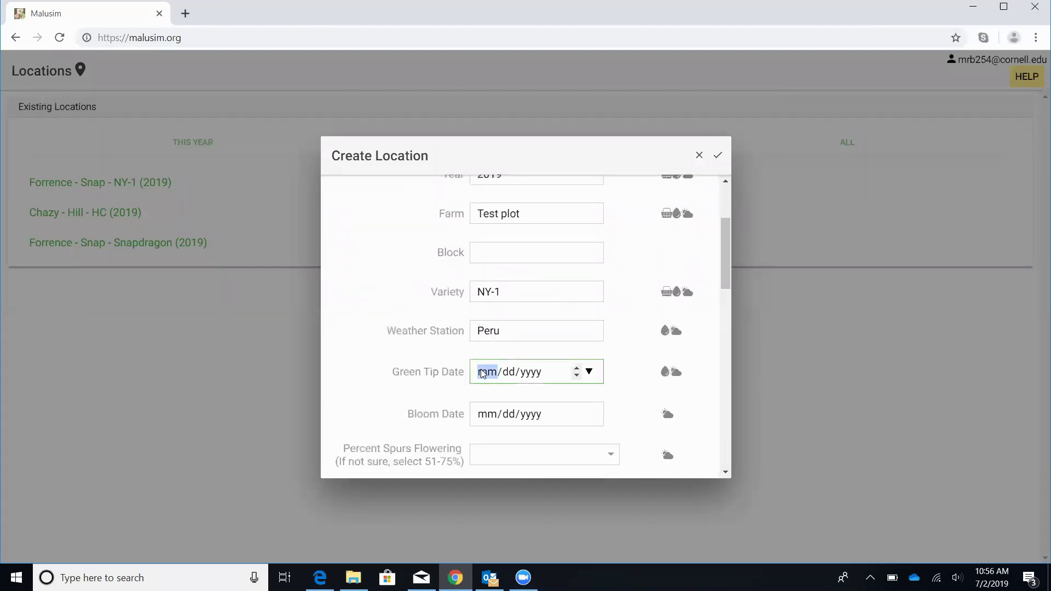
pyautogui.write('04/')
pyautogui.write('1')
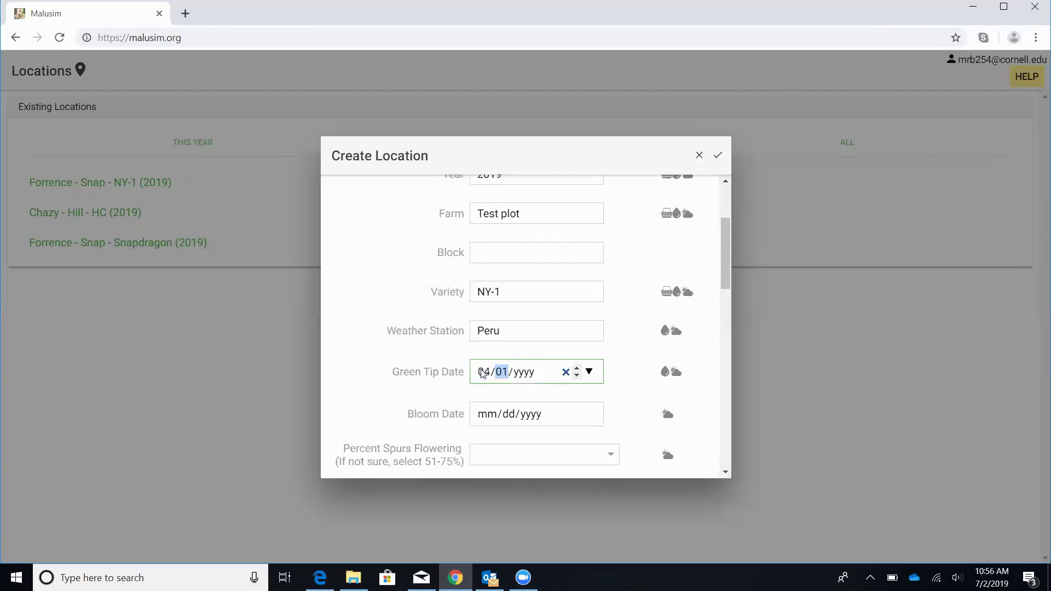
pyautogui.write('9/2019')
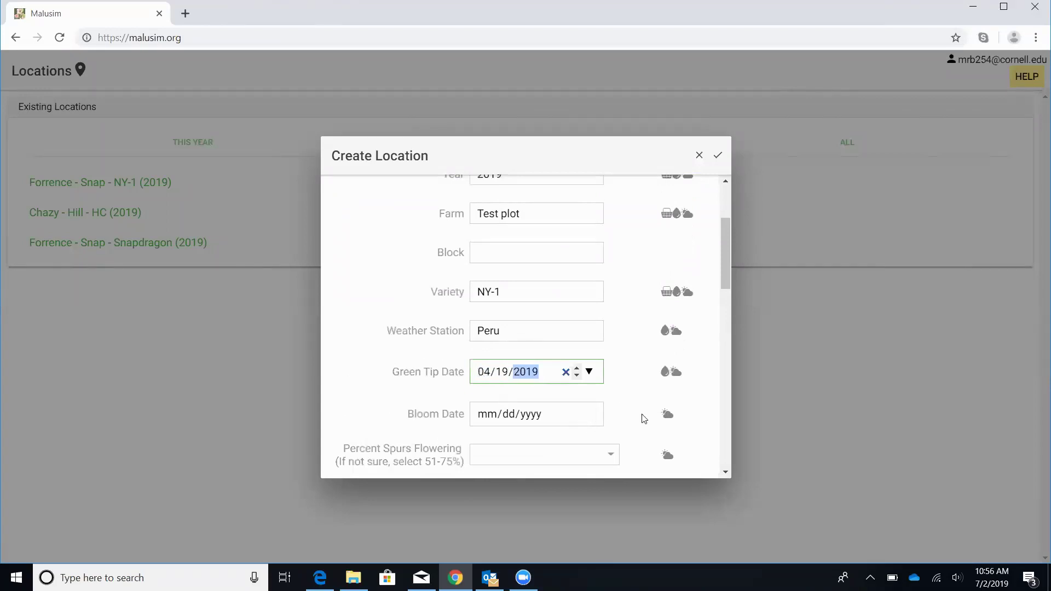
pyautogui.click(699, 409)
pyautogui.scroll(-2, 694, 408)
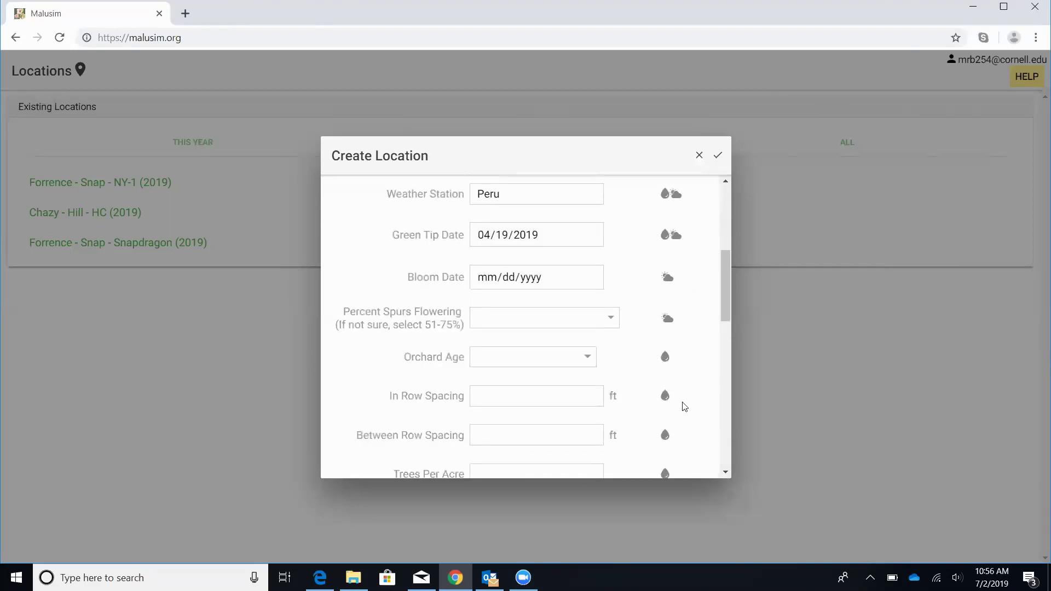
pyautogui.click(563, 366)
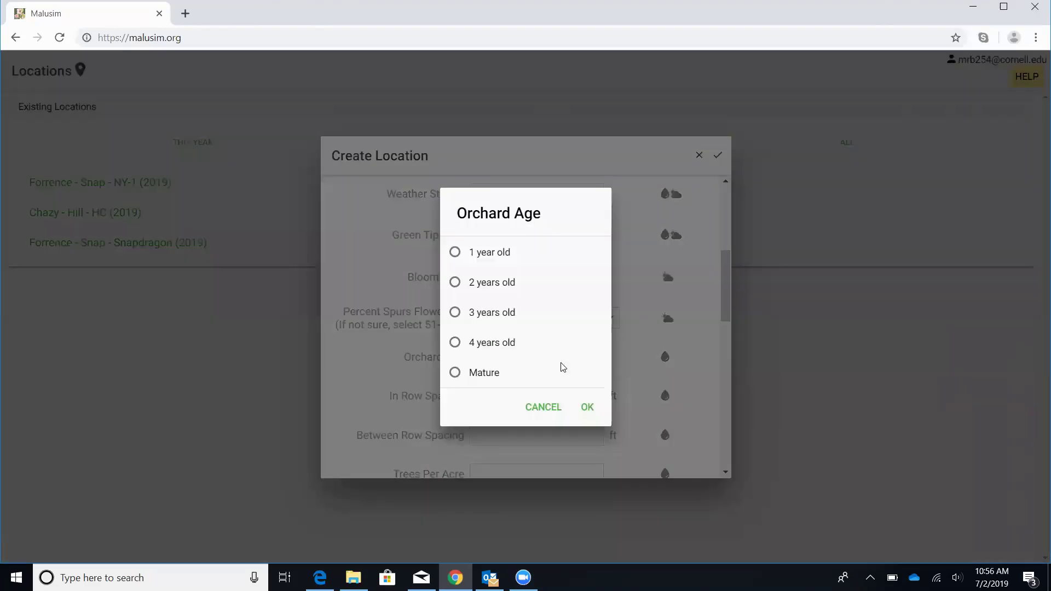
pyautogui.click(458, 374)
pyautogui.click(587, 407)
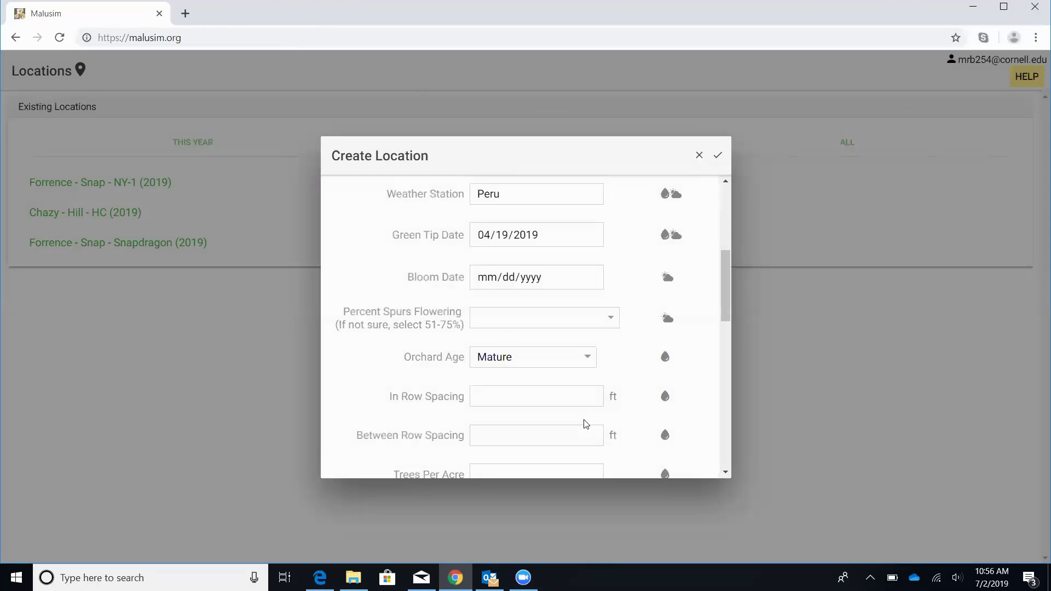
# Step: Enter tree spacing of 3 ft in-row and 14 ft between rows
pyautogui.click(552, 398)
pyautogui.write('3')
pyautogui.click(538, 435)
pyautogui.write('14')
pyautogui.click(691, 420)
pyautogui.scroll(-2, 694, 420)
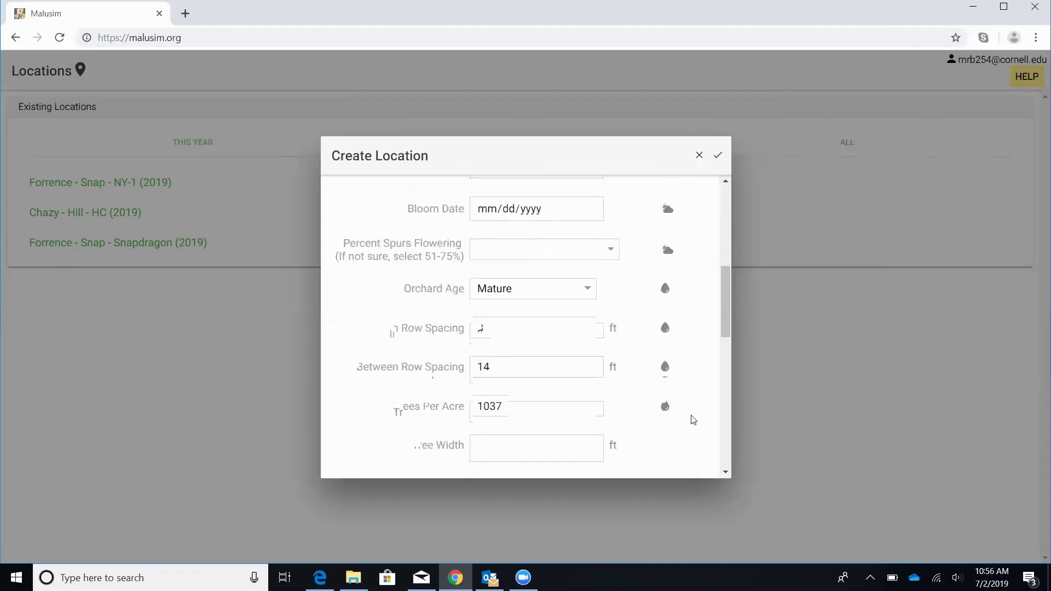
pyautogui.scroll(-4, 693, 420)
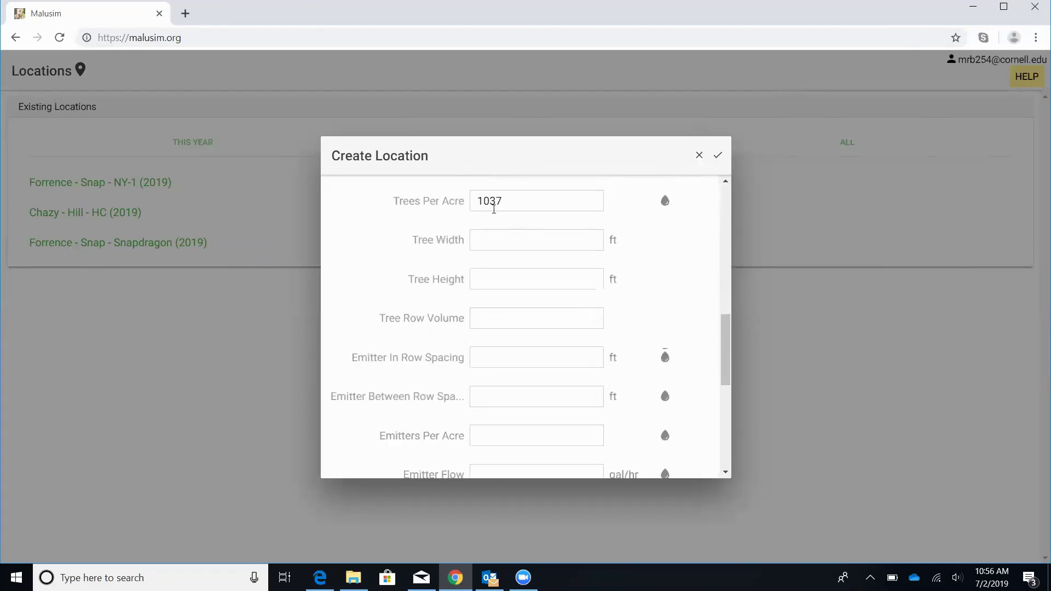
# Step: Set emitter spacing to 2 ft in-row and 14 ft between rows, with .4 gal/hr emitter flow
pyautogui.click(517, 358)
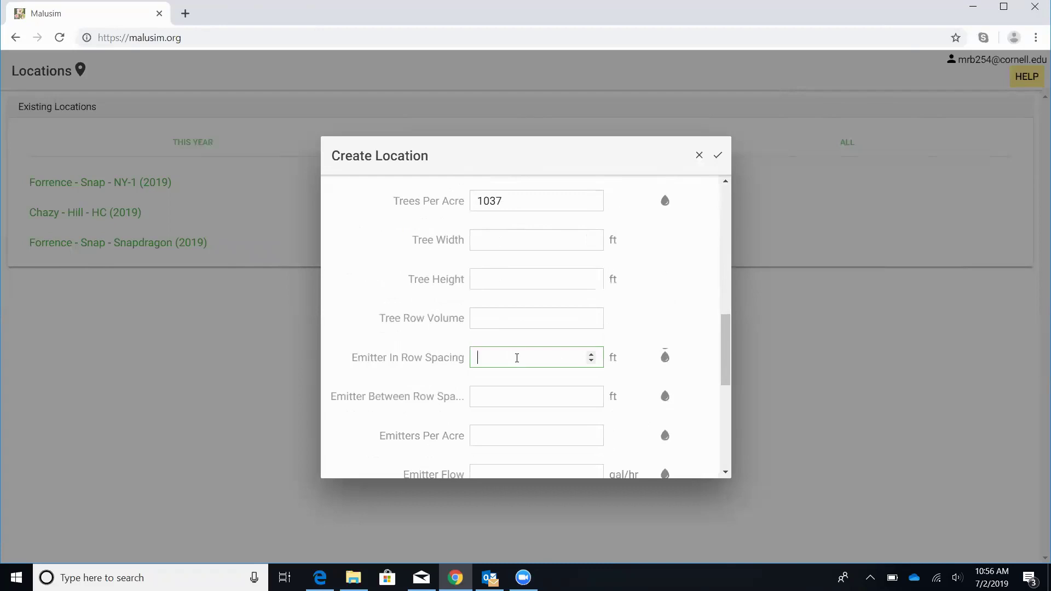
pyautogui.write('2')
pyautogui.click(507, 398)
pyautogui.write('14')
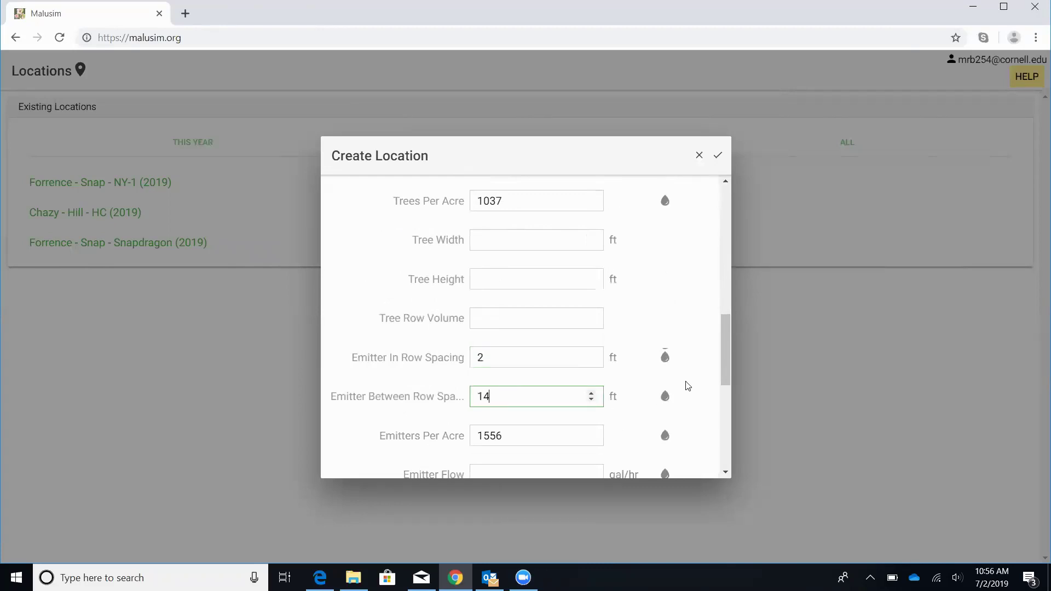
pyautogui.click(689, 386)
pyautogui.scroll(-1, 687, 385)
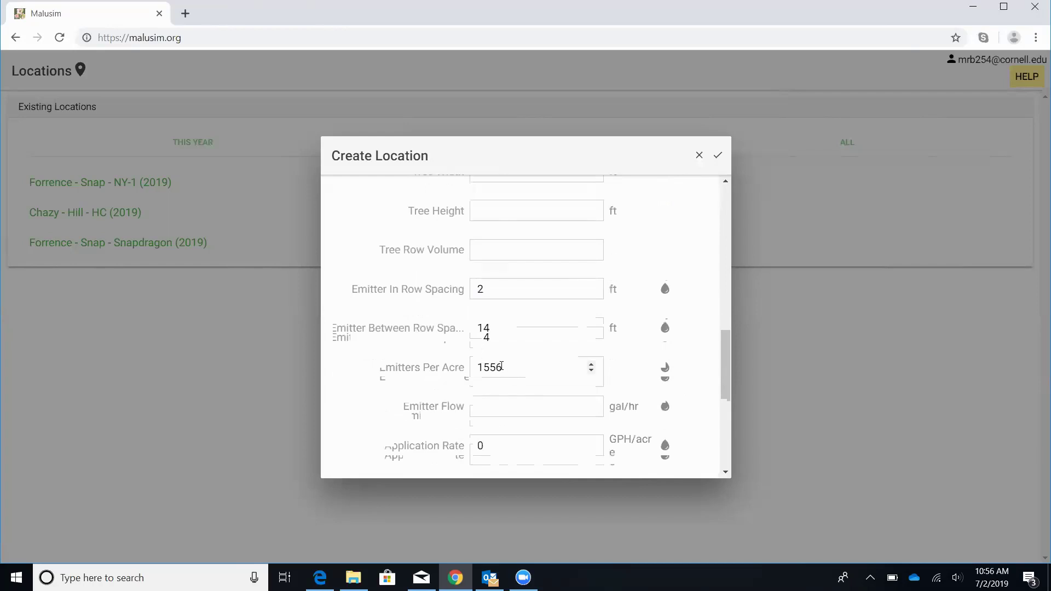
pyautogui.scroll(-1, 501, 366)
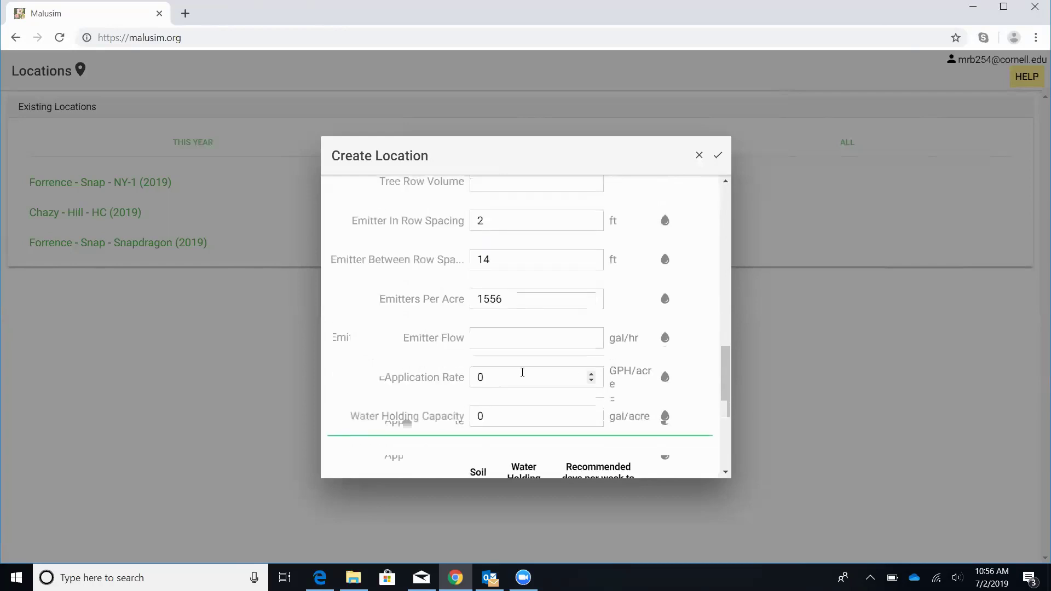
pyautogui.click(502, 342)
pyautogui.write('.4')
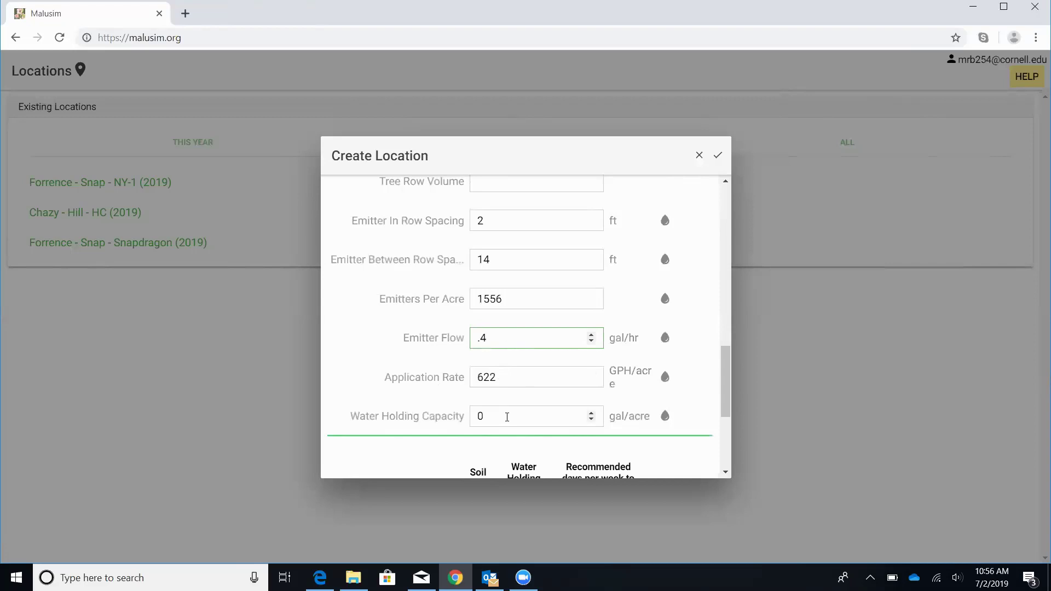
pyautogui.scroll(-2, 503, 378)
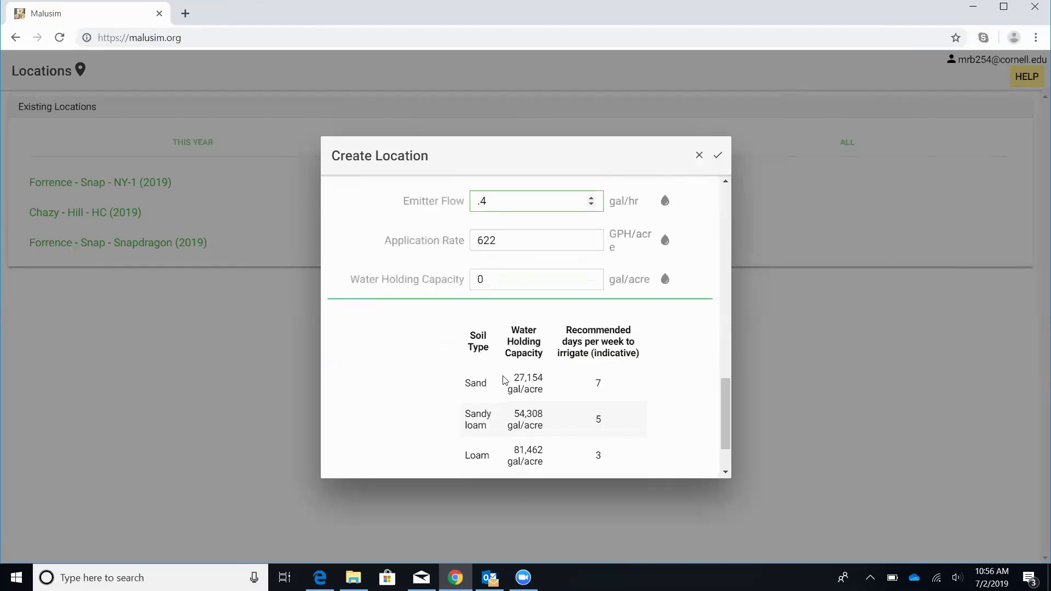
# Step: Replace Water Holding Capacity with 103185 gal/acre and save the Test plot location
pyautogui.scroll(-1, 504, 380)
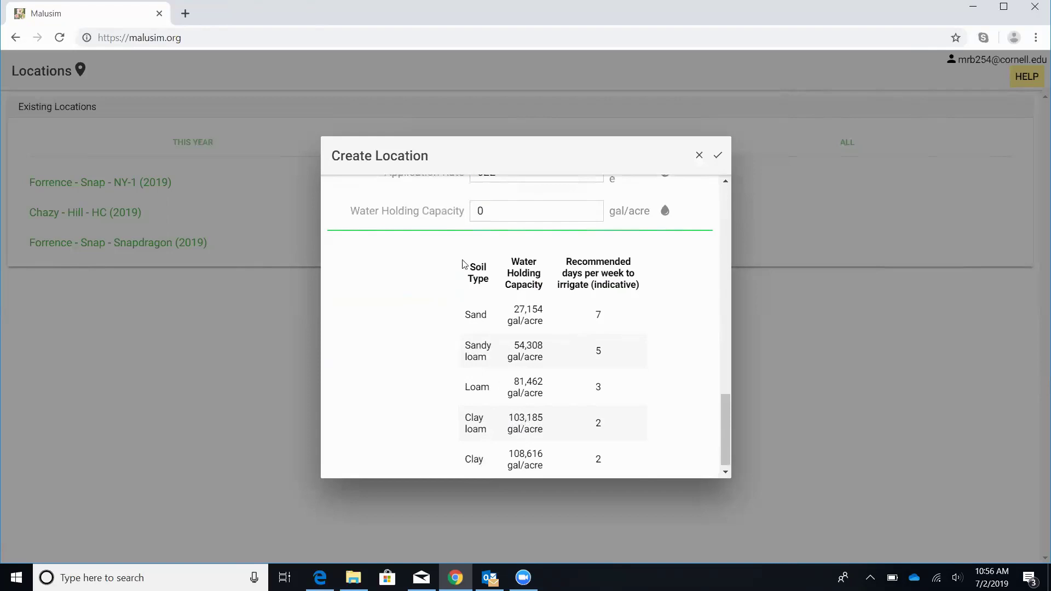
pyautogui.doubleClick(491, 214)
pyautogui.write('1')
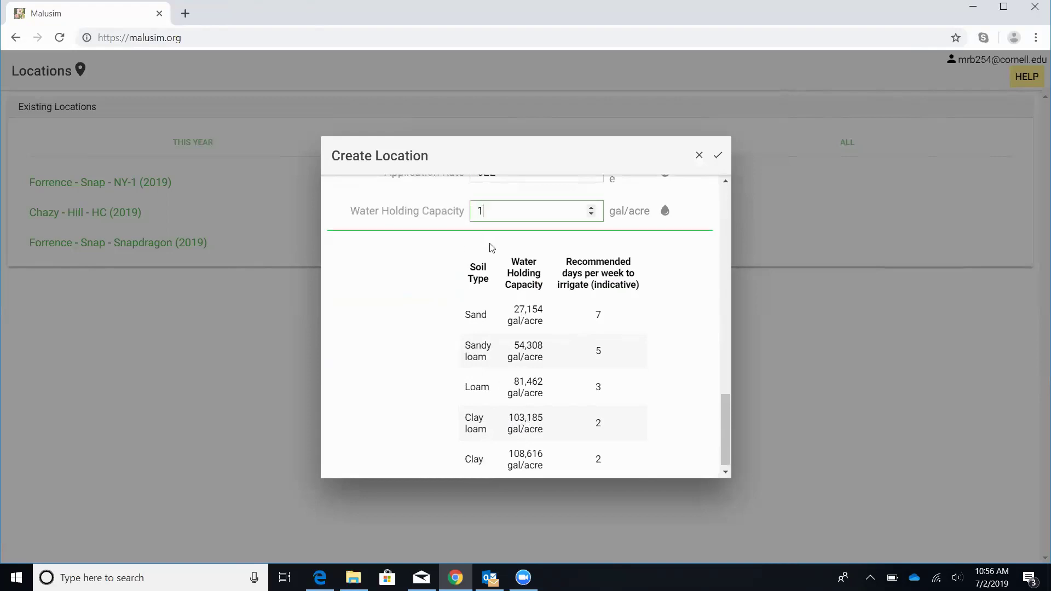
pyautogui.write('03185')
pyautogui.scroll(-1, 491, 248)
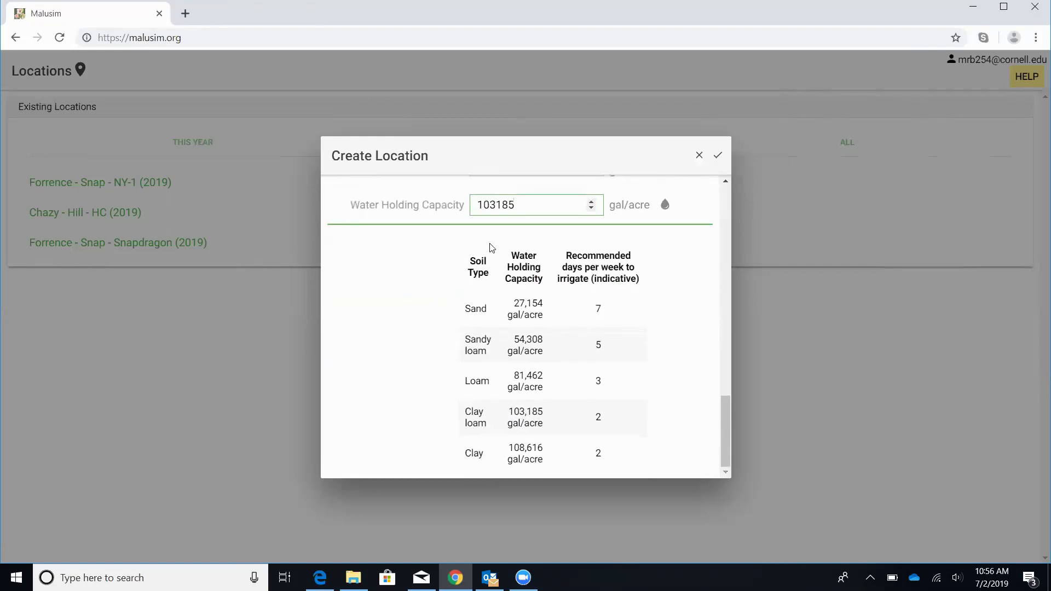
pyautogui.scroll(1, 495, 249)
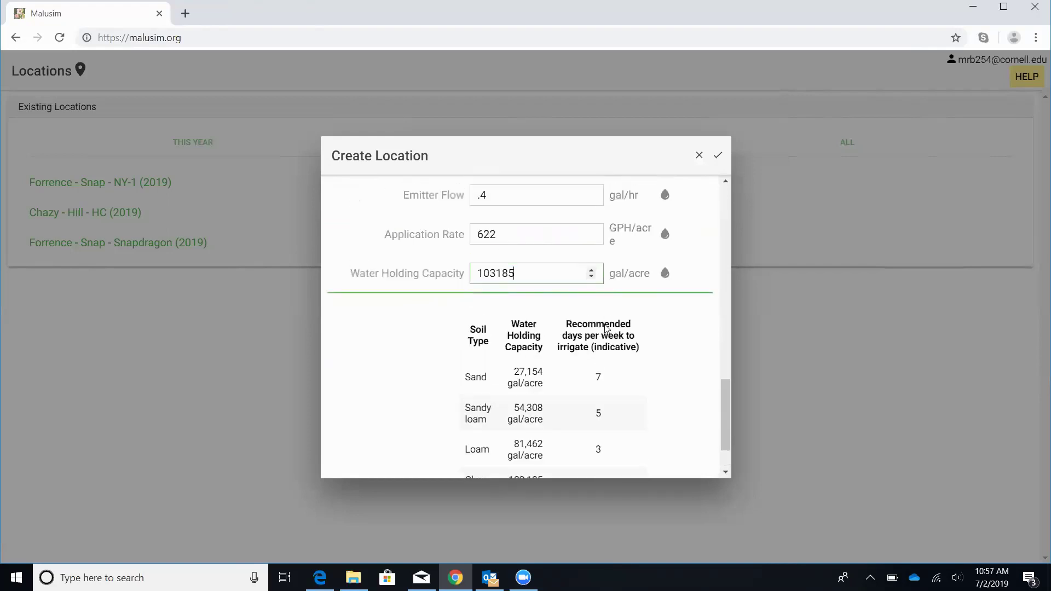
pyautogui.click(718, 159)
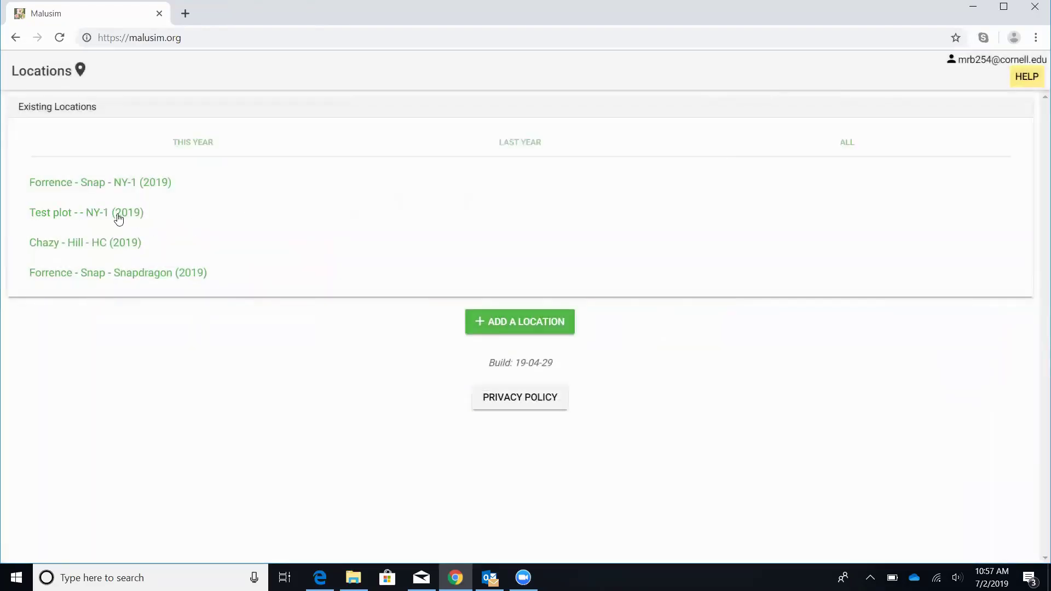
# Step: Open Test plot - - NY-1 (2019) and scroll through its Location Details list
pyautogui.click(119, 218)
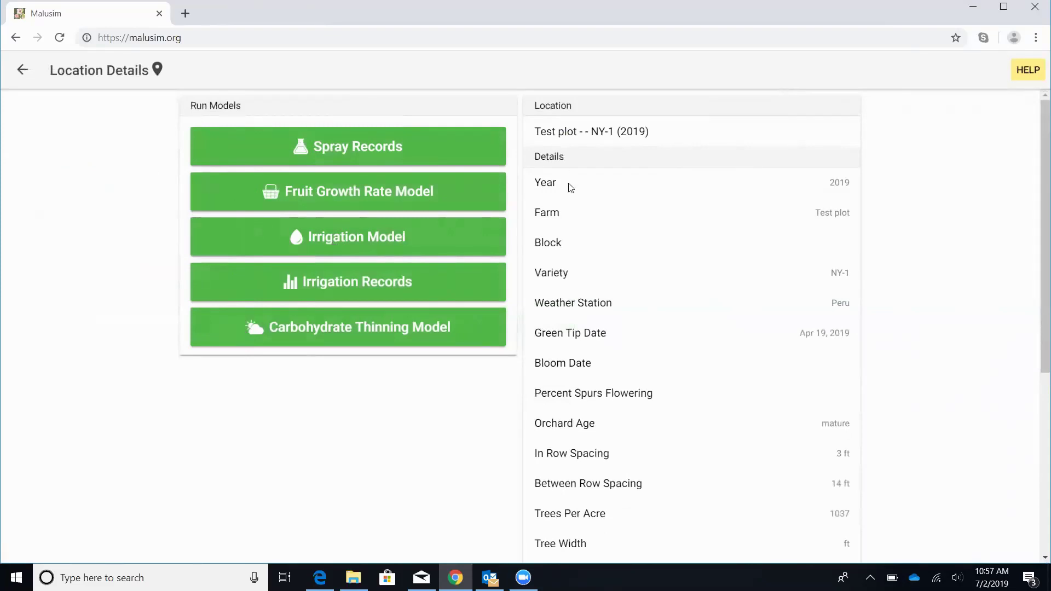
pyautogui.scroll(-1, 569, 225)
pyautogui.scroll(-1, 597, 312)
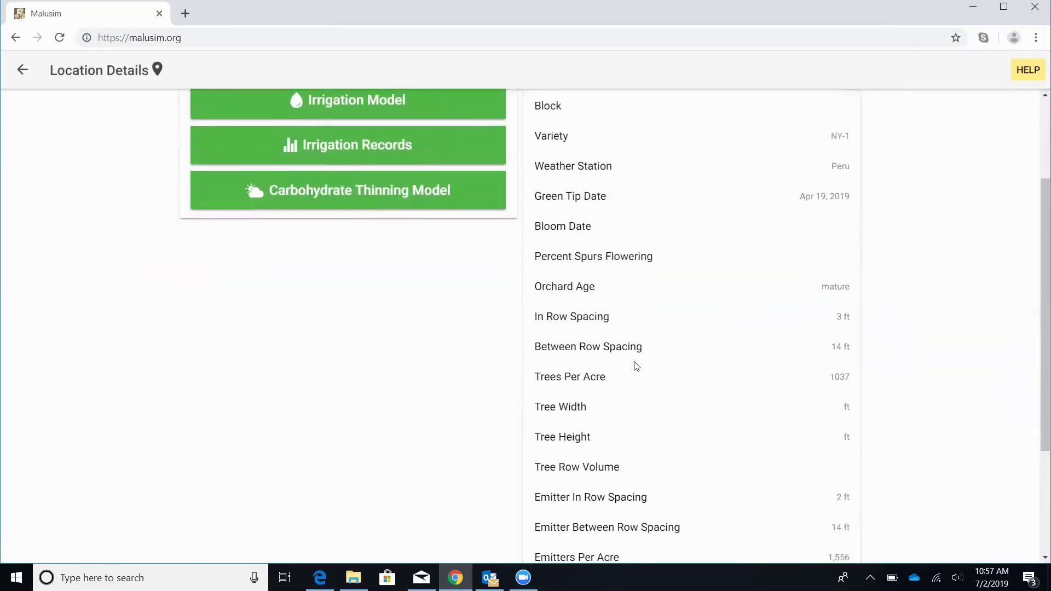
pyautogui.scroll(-1, 635, 405)
pyautogui.scroll(-1, 634, 427)
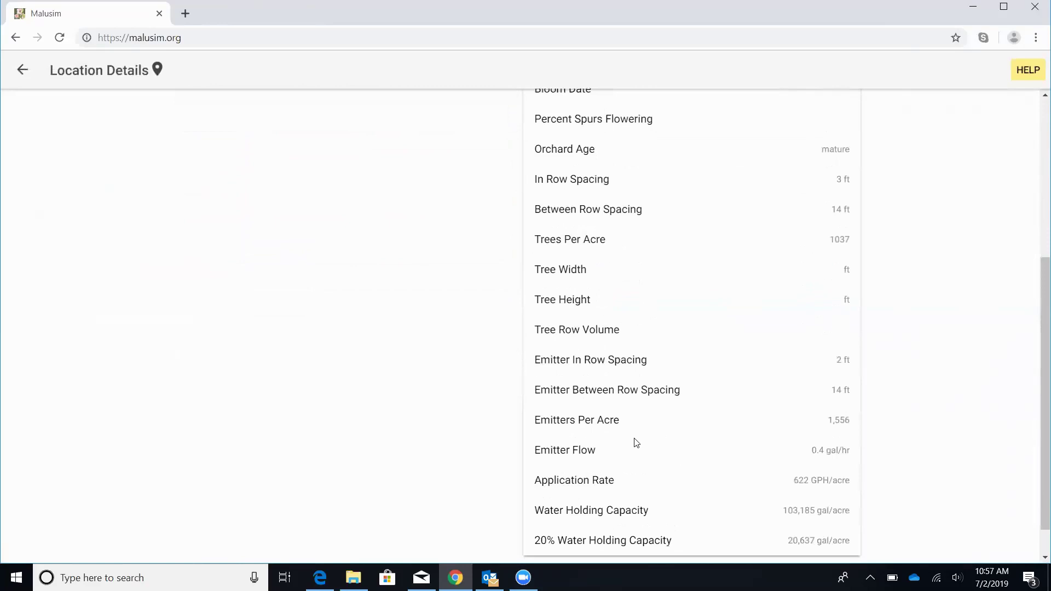
pyautogui.scroll(-1, 633, 439)
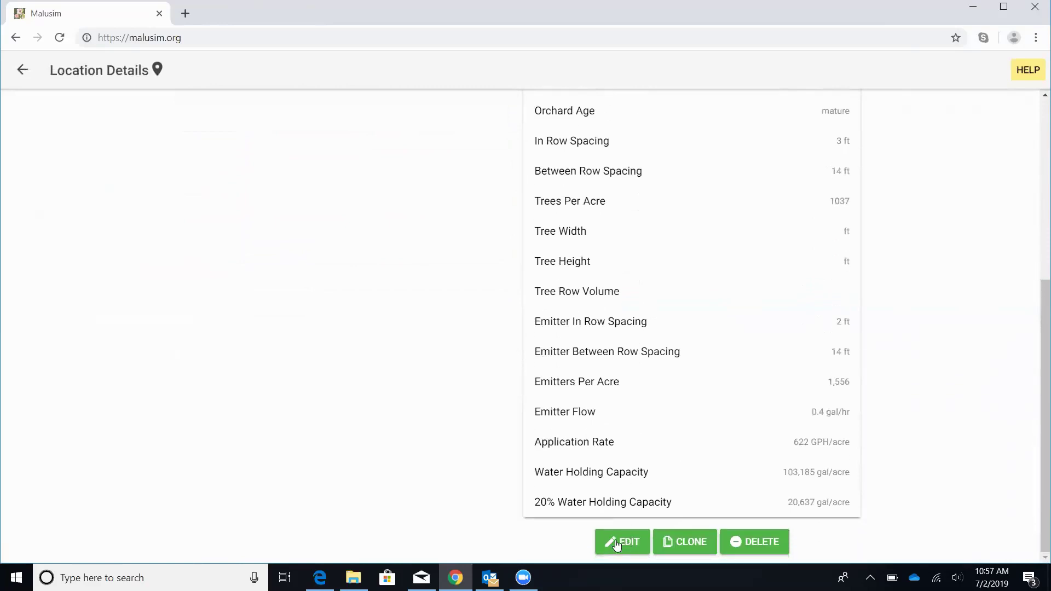
# Step: Run the Irrigation Model for Test plot with the date kept at Jul 2, 2019
pyautogui.scroll(5, 610, 474)
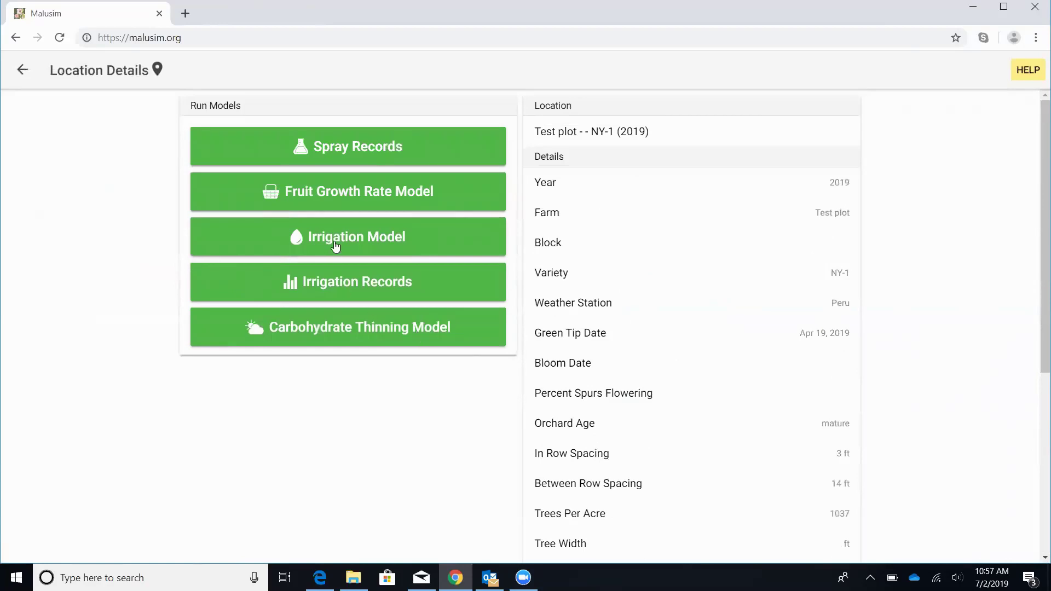
pyautogui.click(336, 247)
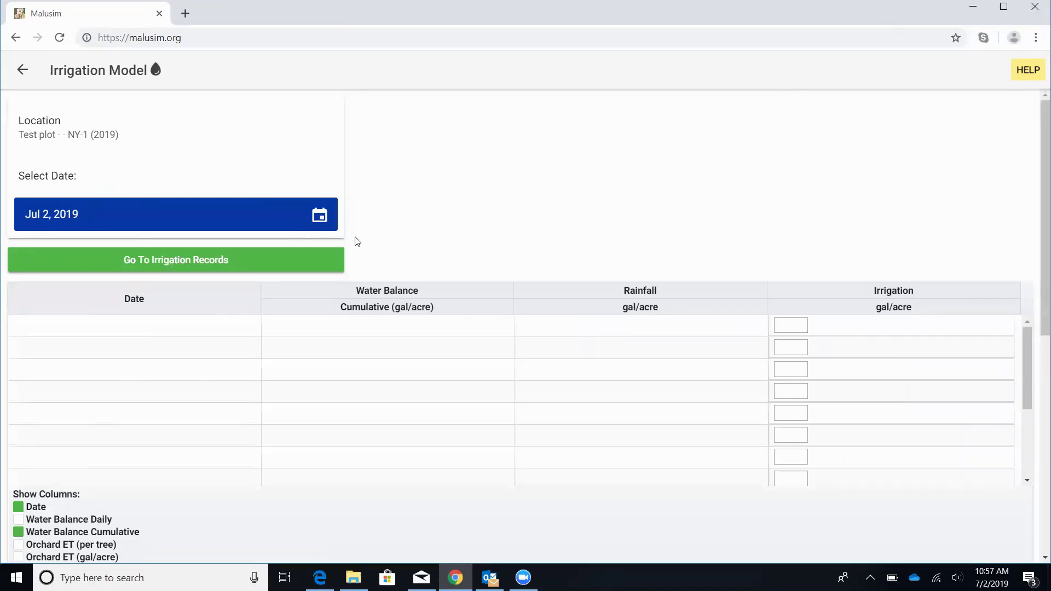
pyautogui.click(70, 219)
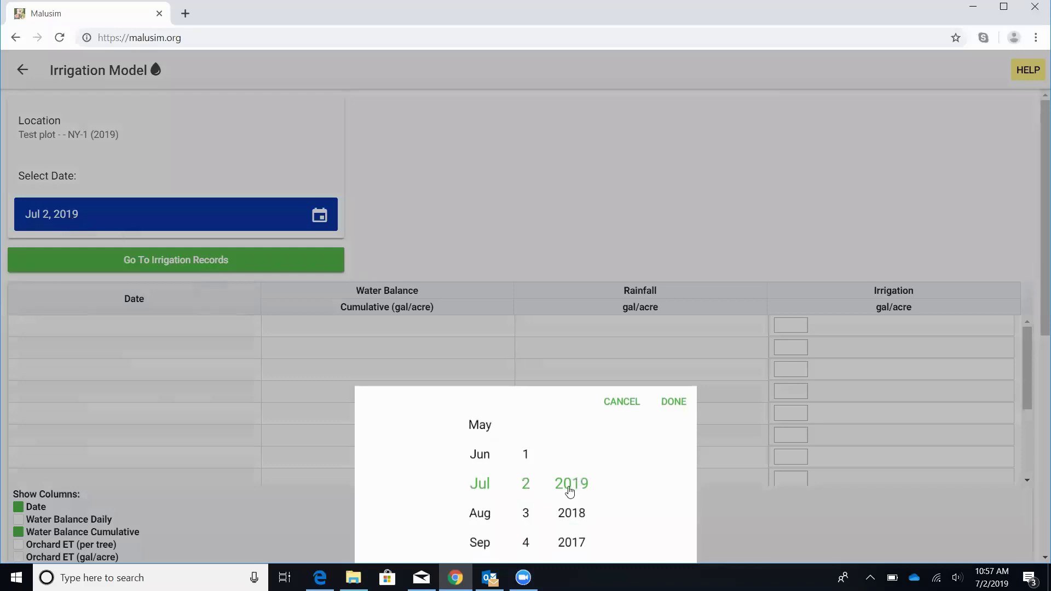
pyautogui.click(668, 405)
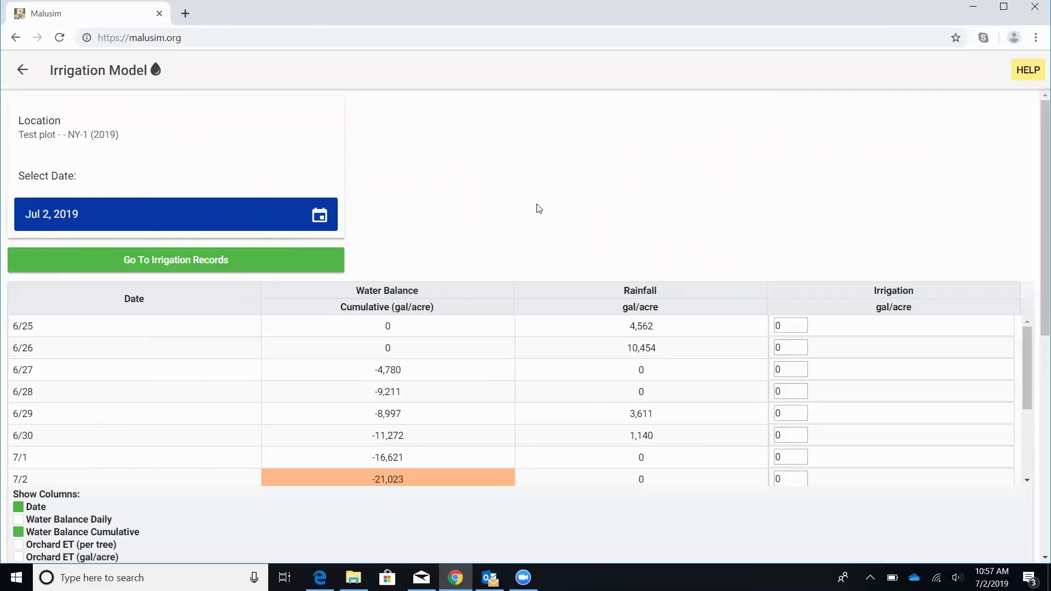
pyautogui.scroll(-1, 540, 208)
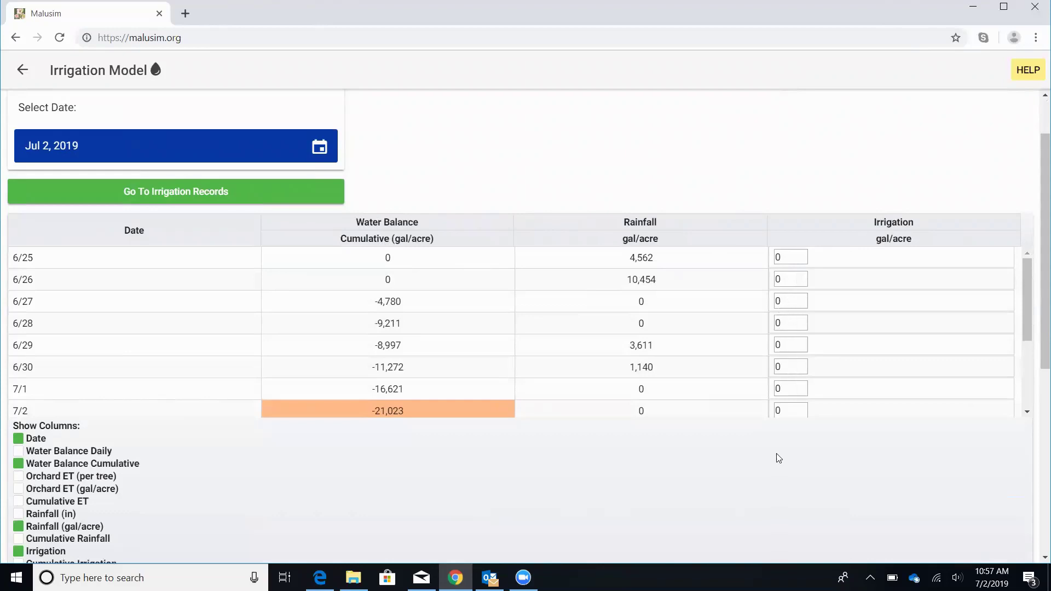
# Step: Tick the Orchard ET (gal/acre), Cumulative ET and Irrigation Time columns in the water balance table
pyautogui.scroll(-2, 780, 457)
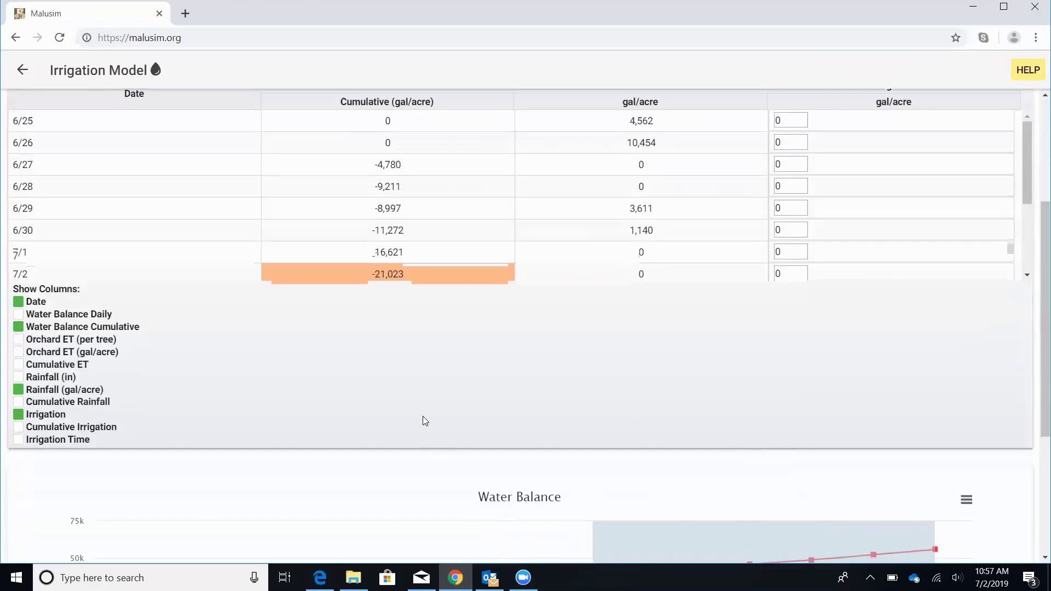
pyautogui.scroll(1, 422, 415)
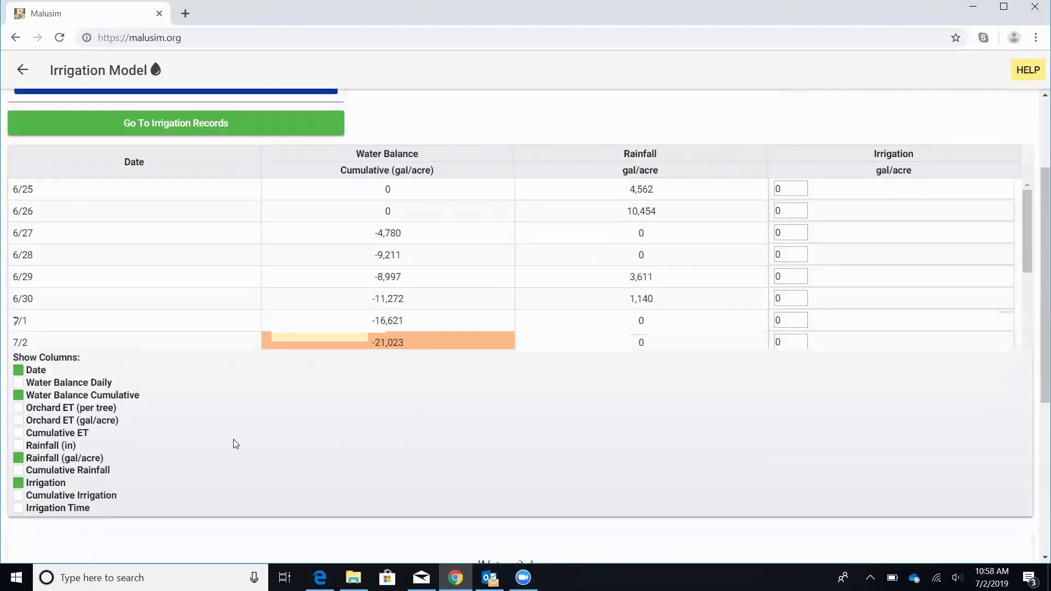
pyautogui.click(17, 421)
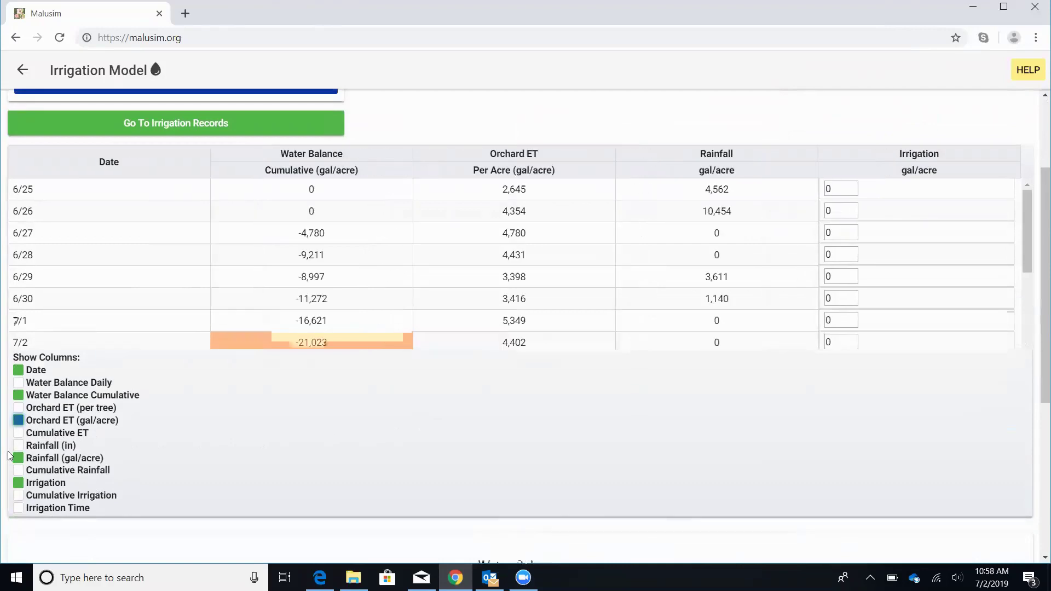
pyautogui.click(18, 434)
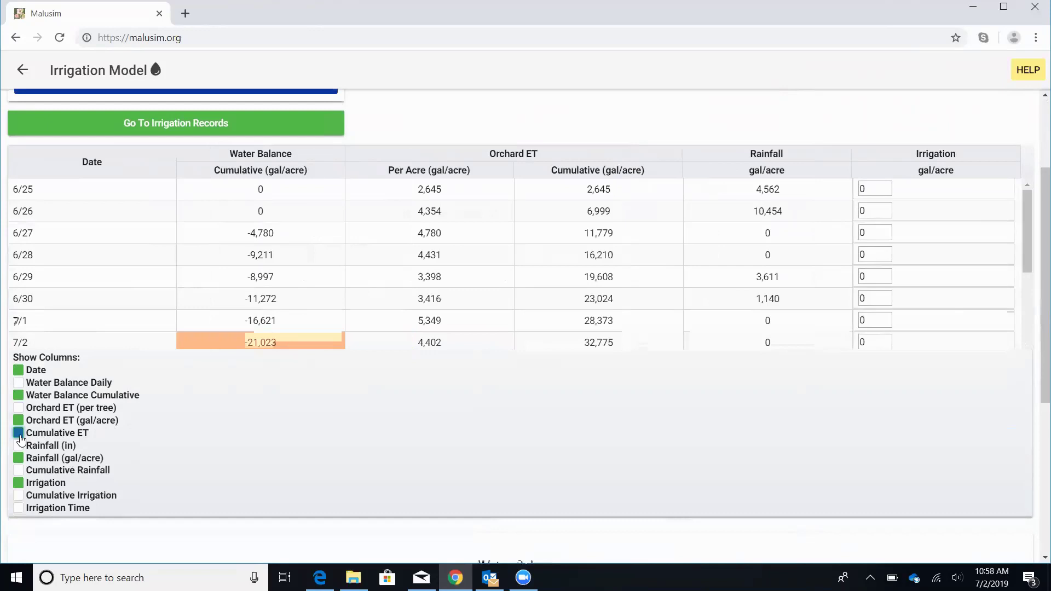
pyautogui.click(18, 511)
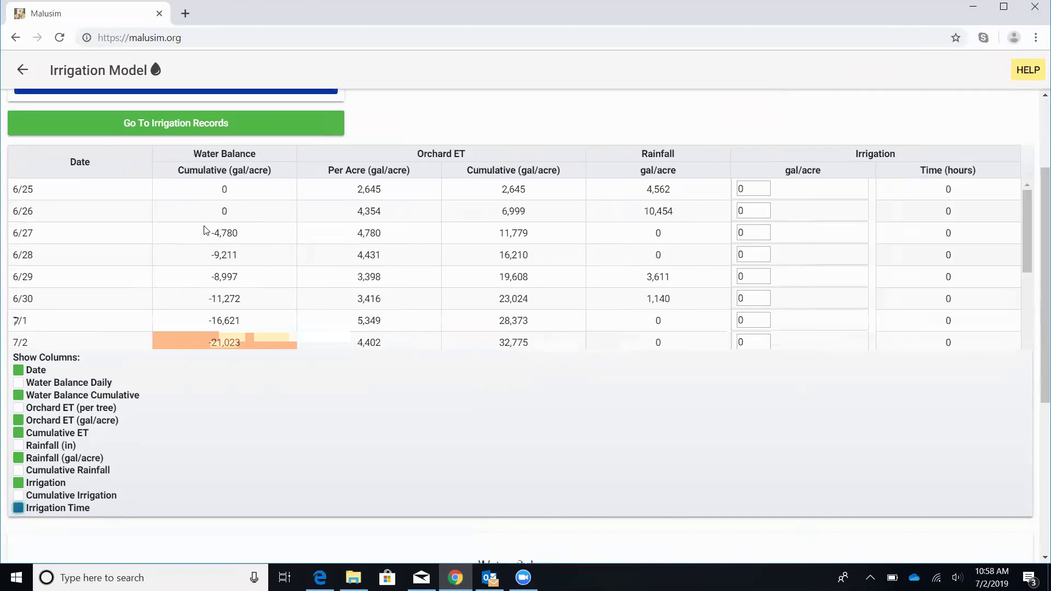
pyautogui.scroll(-2, 207, 230)
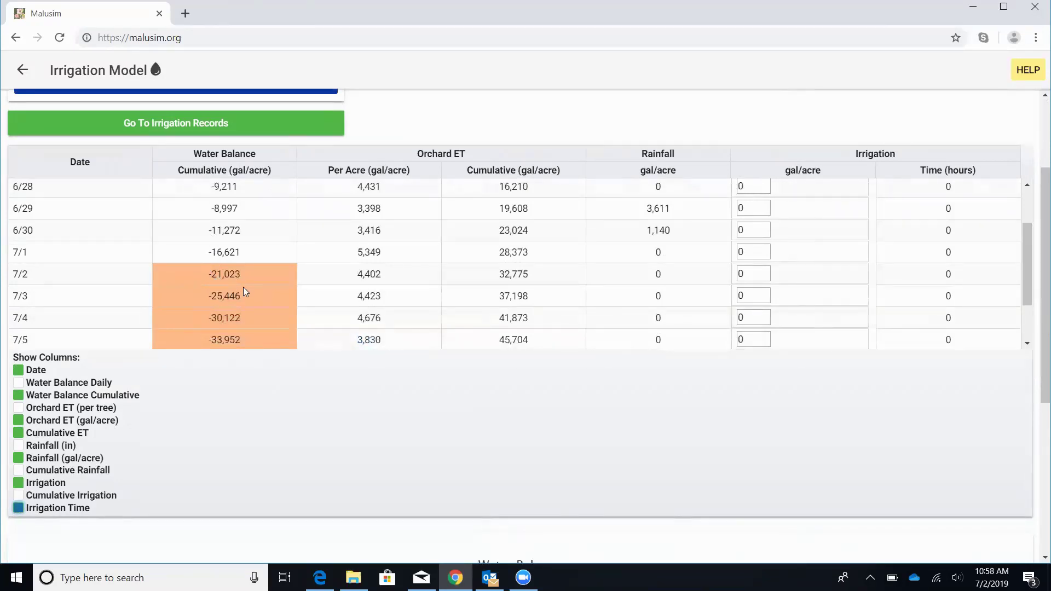
pyautogui.scroll(-1, 243, 287)
pyautogui.scroll(1, 238, 293)
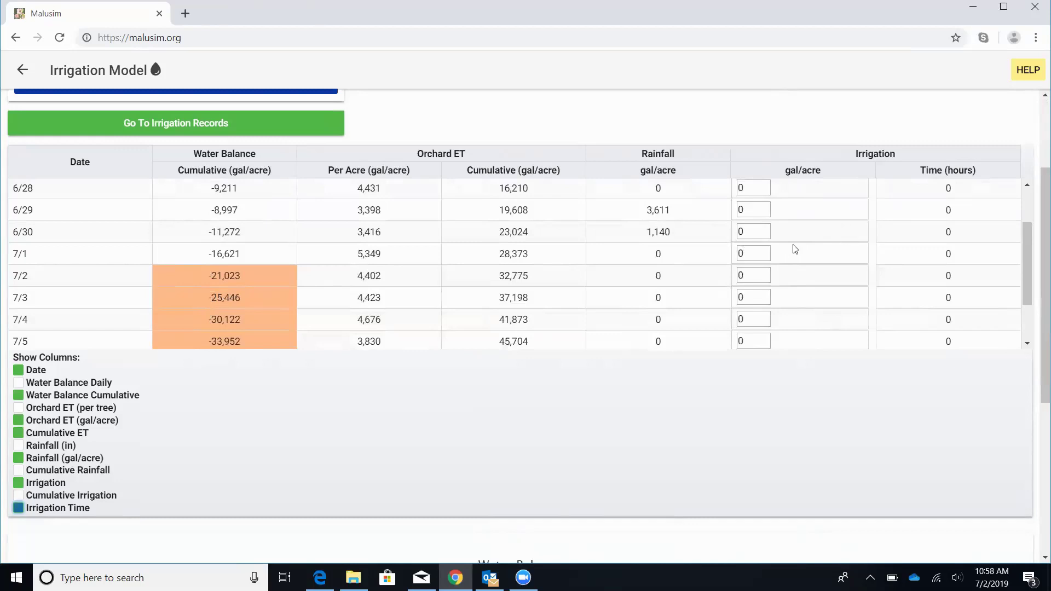
pyautogui.scroll(1, 793, 248)
pyautogui.scroll(-1, 794, 252)
pyautogui.scroll(-1, 793, 251)
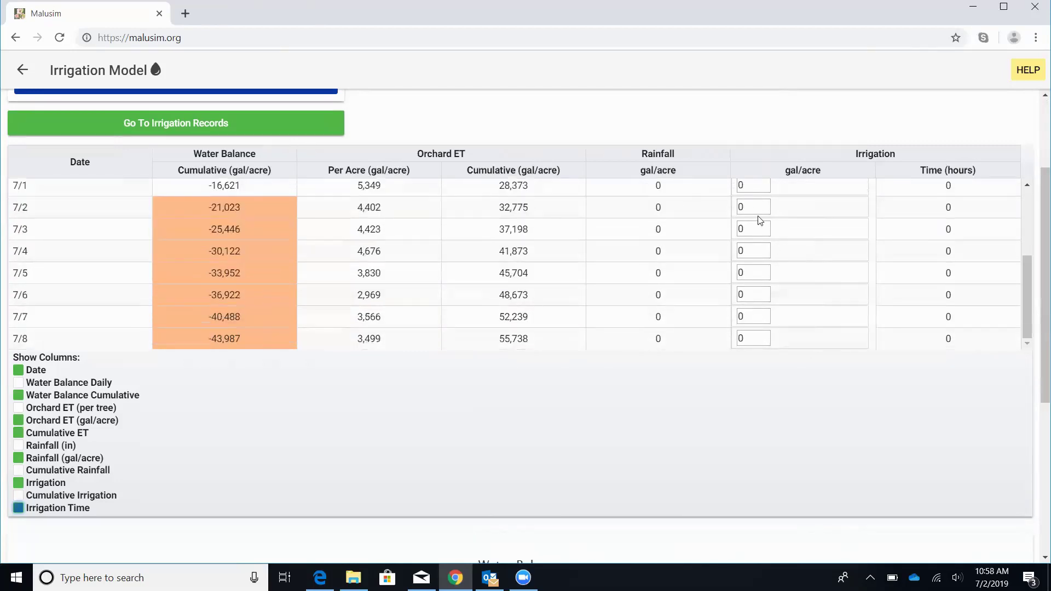
# Step: Enter 5000 gal/acre irrigation on 7/2 and 7/4–7/7, raising the 7/8 cumulative balance to -18,987
pyautogui.moveTo(760, 206); pyautogui.dragTo(730, 212)
pyautogui.write('500')
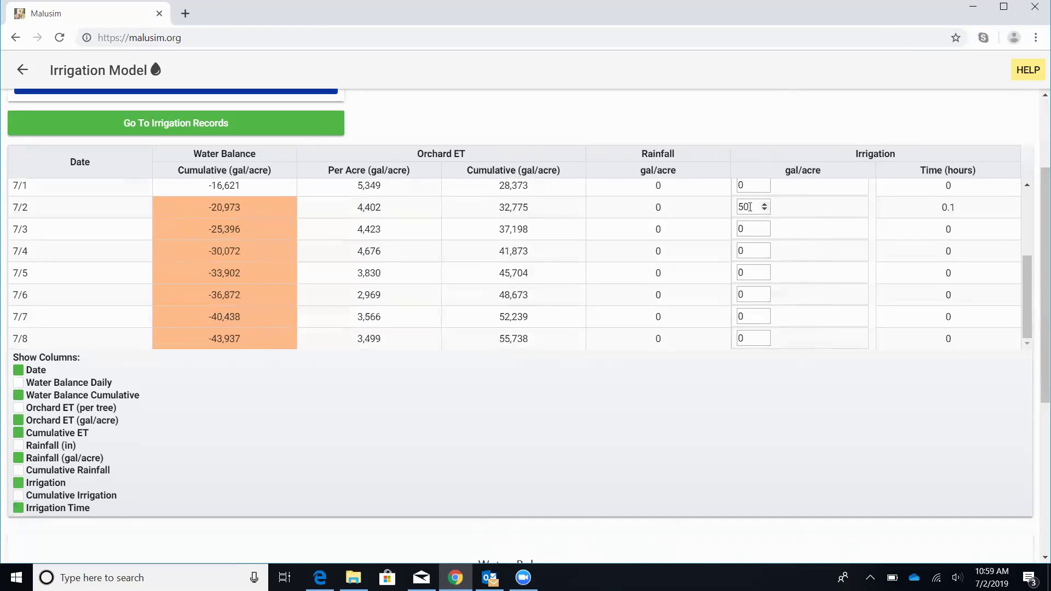
pyautogui.write('0')
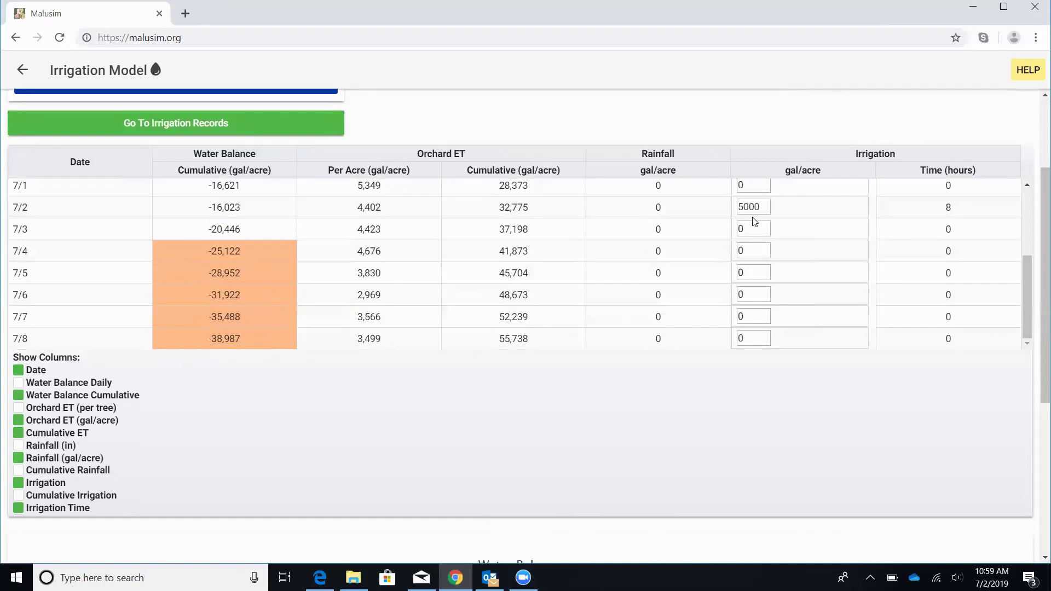
pyautogui.moveTo(755, 251); pyautogui.dragTo(724, 251)
pyautogui.write('5000')
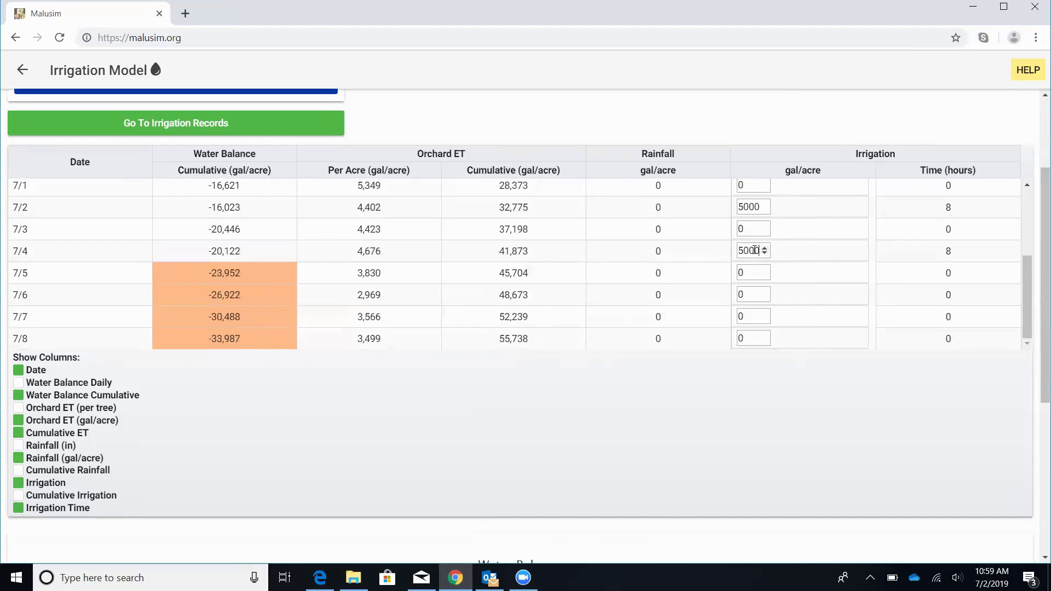
pyautogui.doubleClick(747, 295)
pyautogui.write('5000')
pyautogui.doubleClick(751, 318)
pyautogui.write('5000')
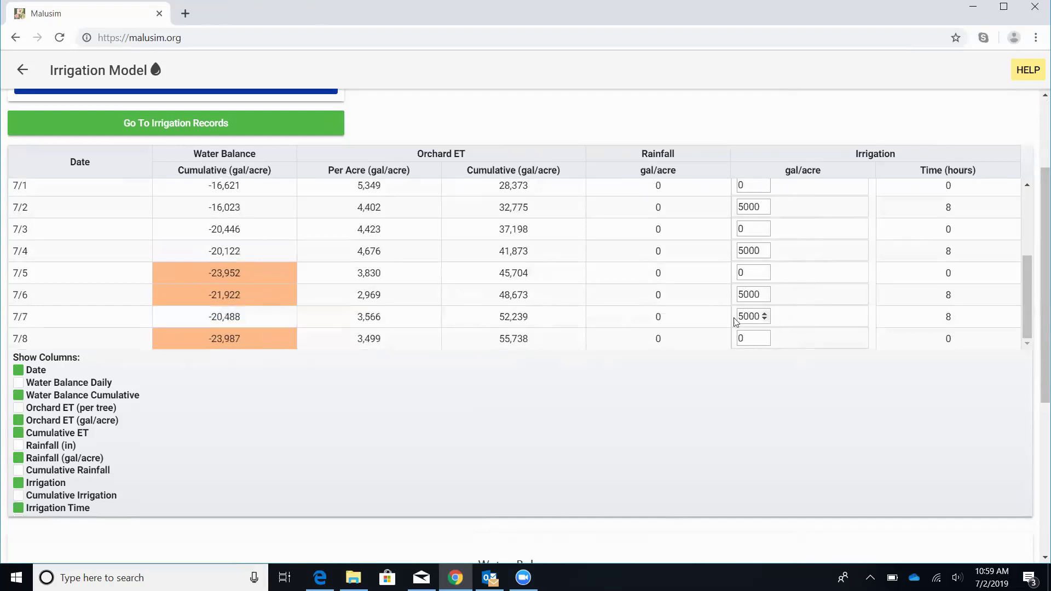
pyautogui.doubleClick(751, 272)
pyautogui.write('5000')
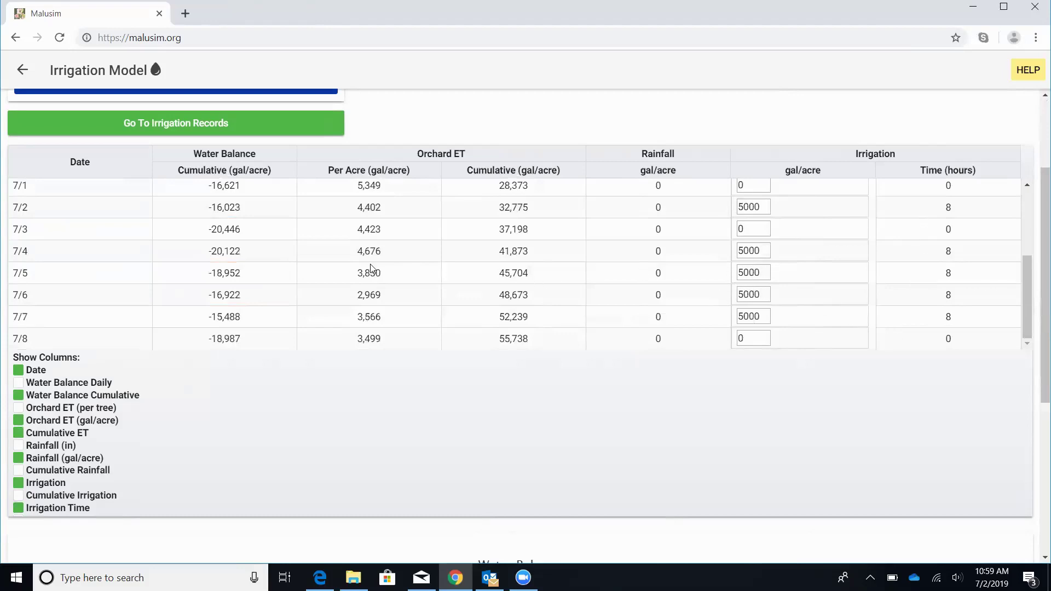
pyautogui.scroll(-1, 369, 271)
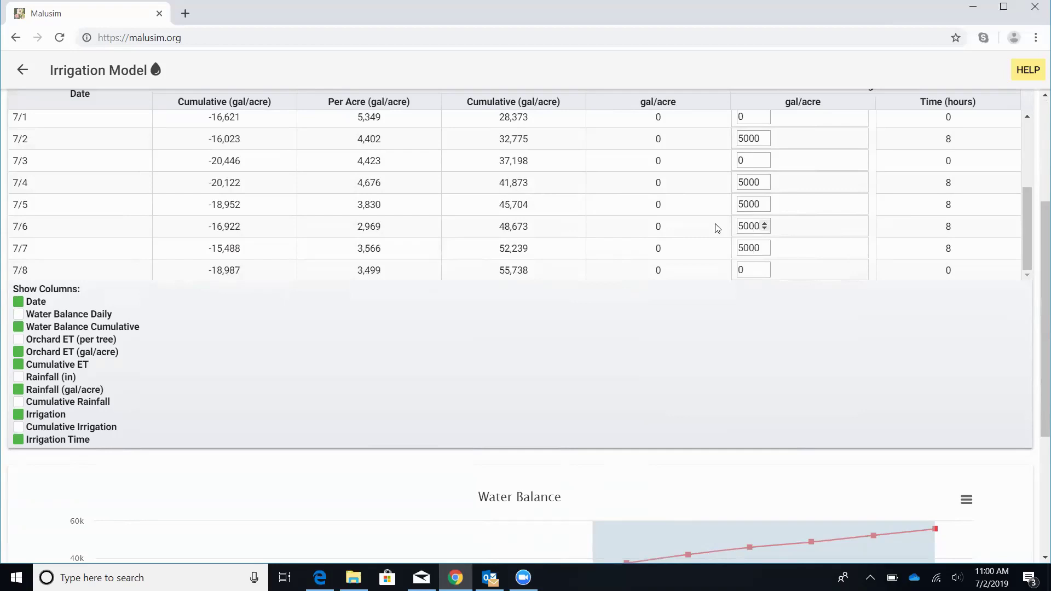
pyautogui.scroll(-1, 538, 225)
pyautogui.scroll(-3, 539, 225)
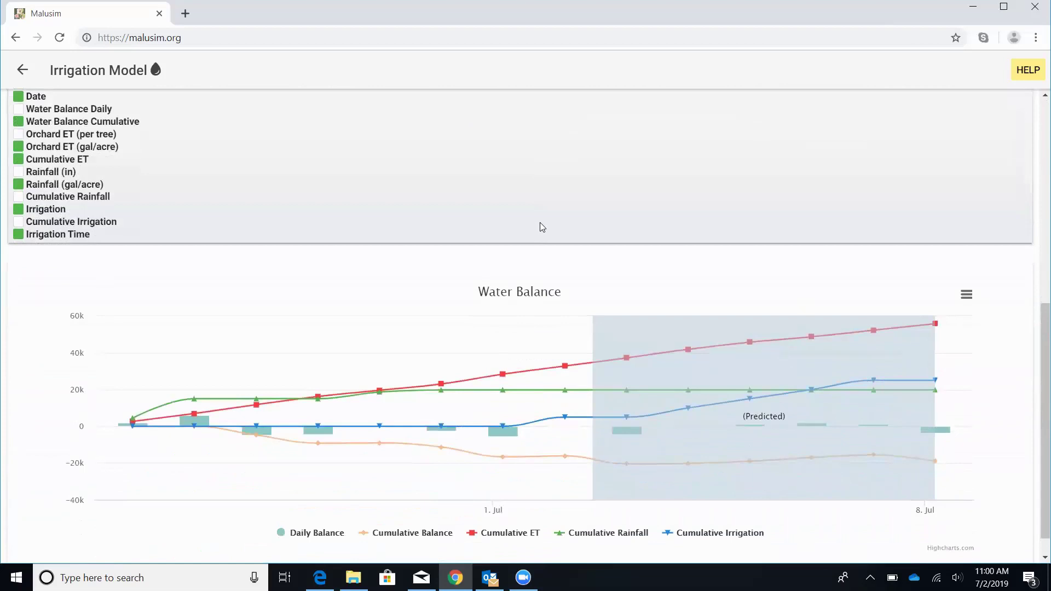
pyautogui.scroll(-1, 518, 231)
pyautogui.moveTo(483, 417)
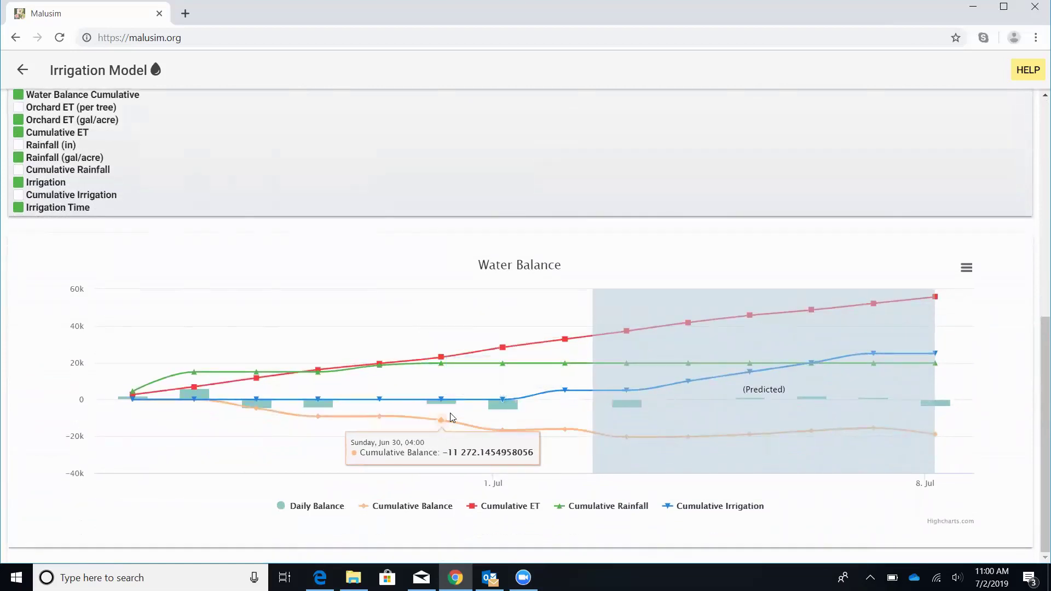
pyautogui.moveTo(416, 430)
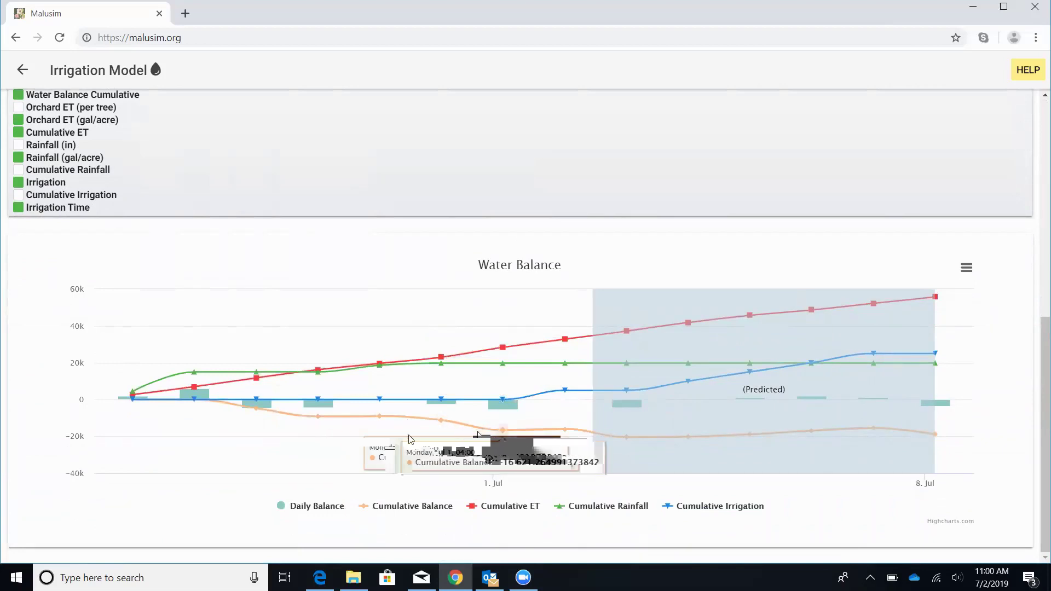
pyautogui.moveTo(112, 459)
pyautogui.moveTo(262, 444)
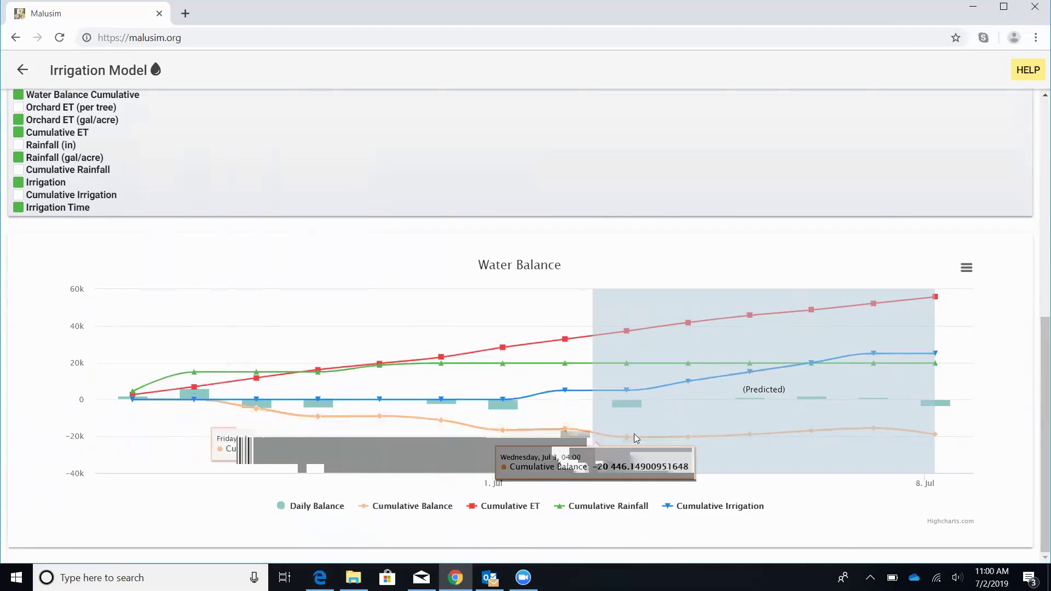
pyautogui.moveTo(662, 441)
pyautogui.moveTo(901, 434)
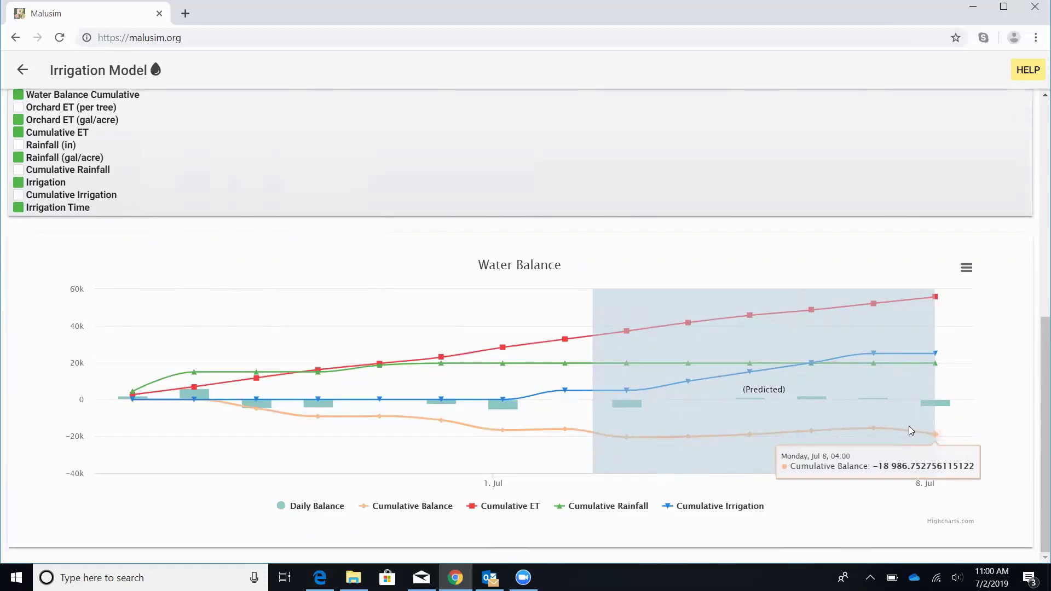
pyautogui.scroll(4, 961, 383)
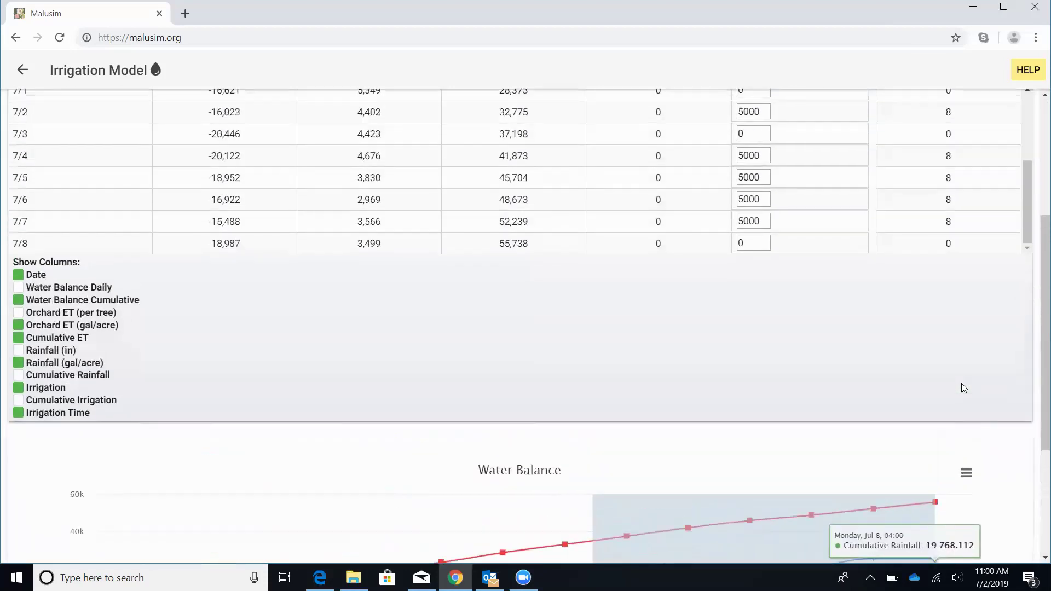
pyautogui.scroll(1, 963, 388)
pyautogui.scroll(1, 963, 388)
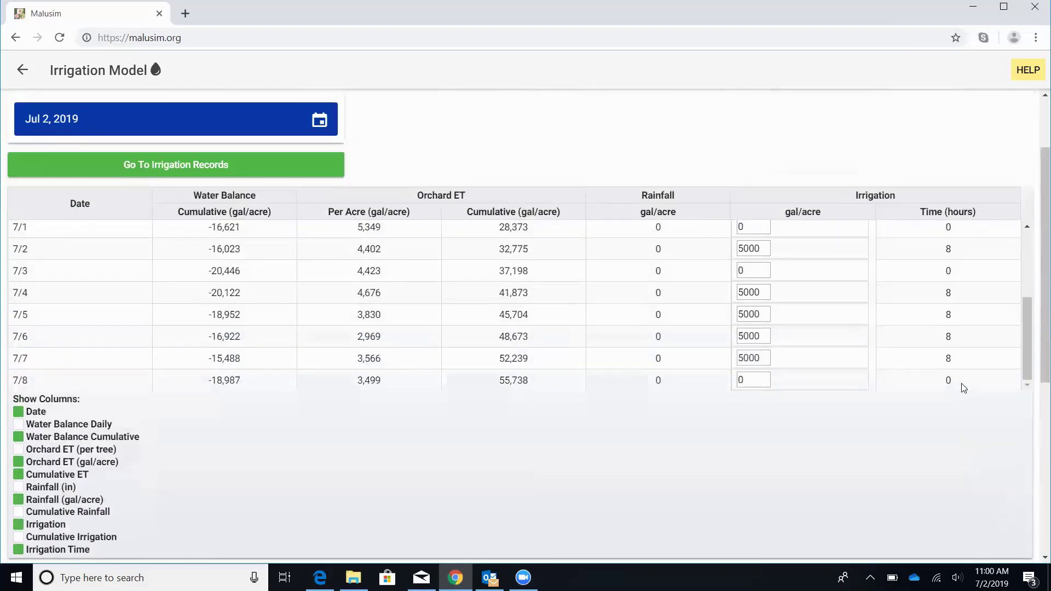
pyautogui.scroll(2, 962, 387)
pyautogui.scroll(2, 981, 238)
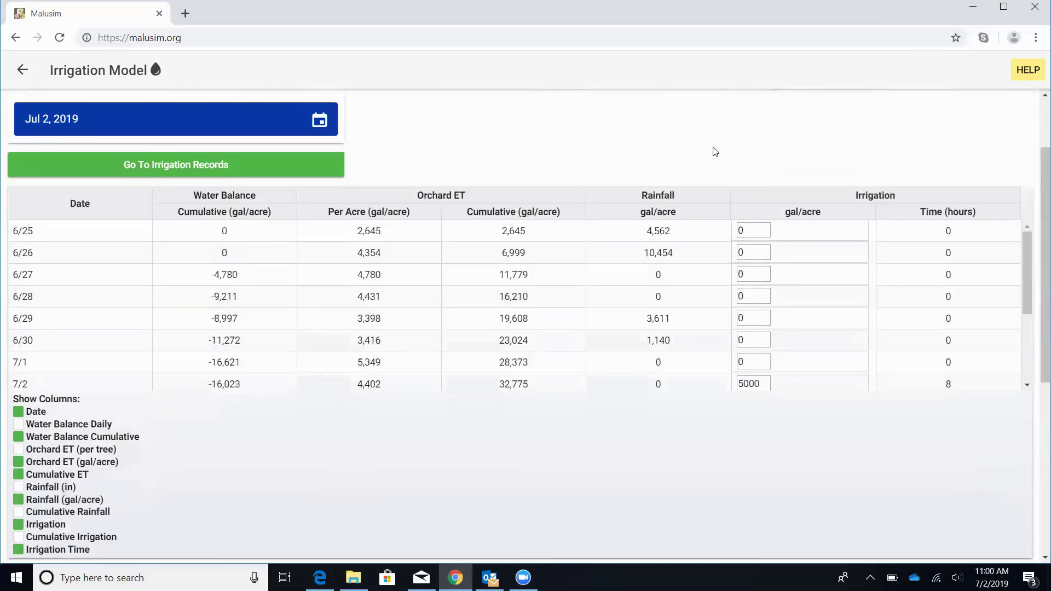
pyautogui.scroll(2, 715, 152)
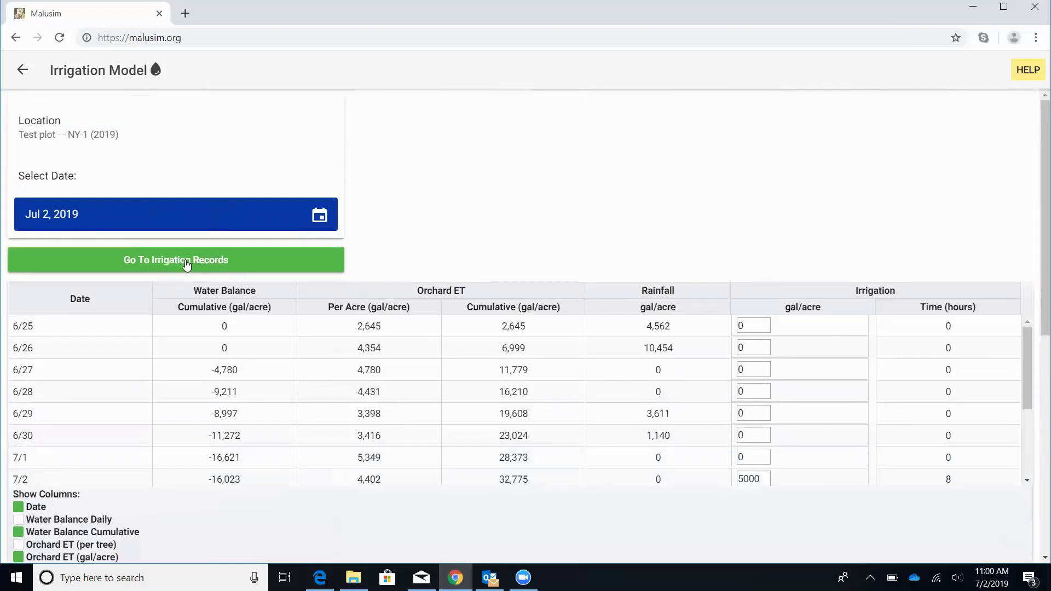
# Step: Open the Irrigation Records for Test plot - NY-1 (2019) and browse the 5,000 gal/acre entries
pyautogui.click(187, 261)
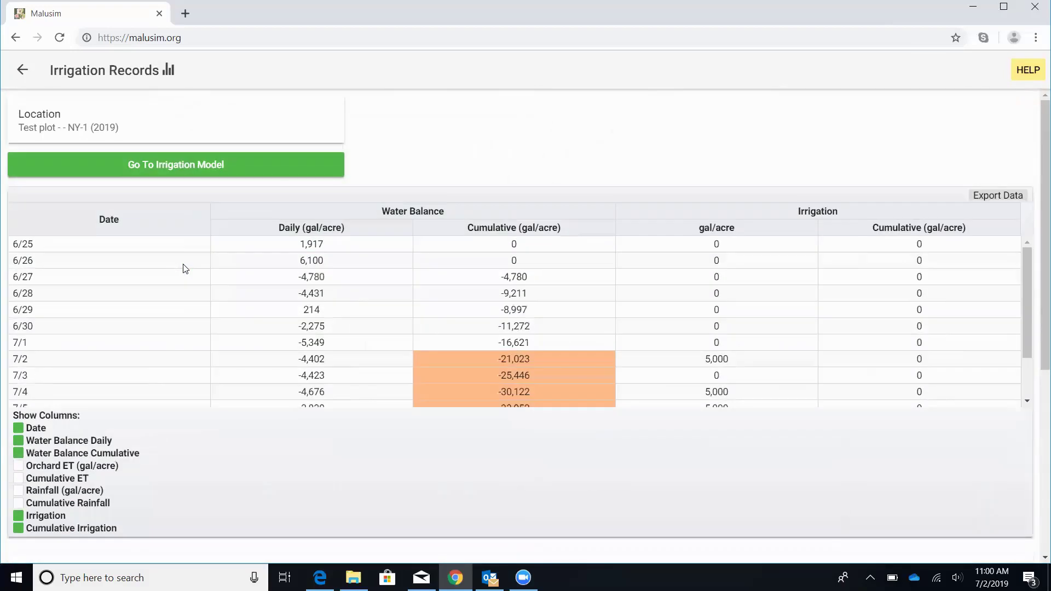
pyautogui.scroll(-1, 335, 277)
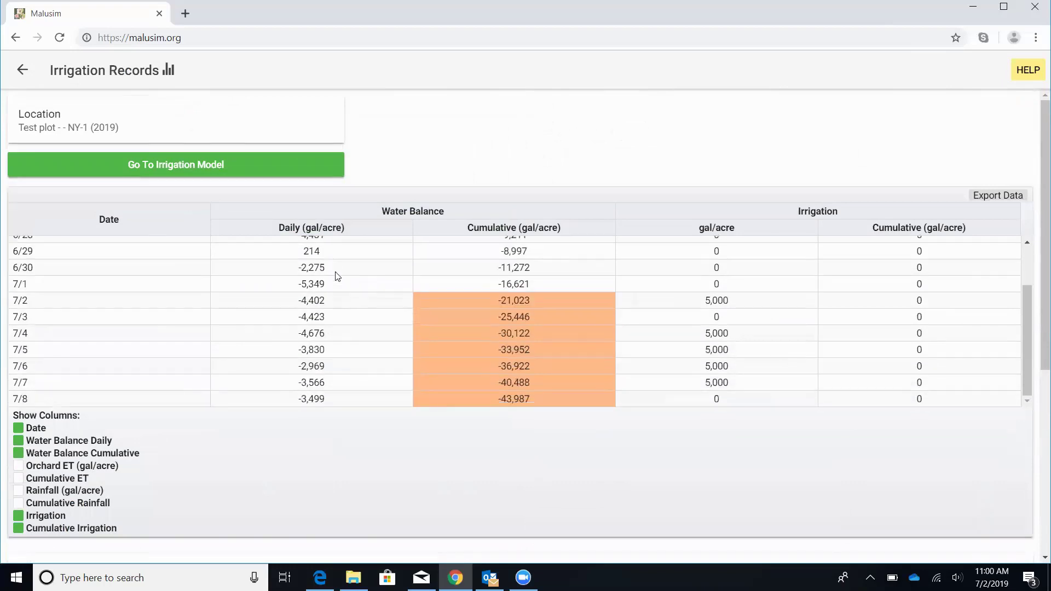
pyautogui.scroll(-2, 337, 323)
pyautogui.scroll(3, 326, 315)
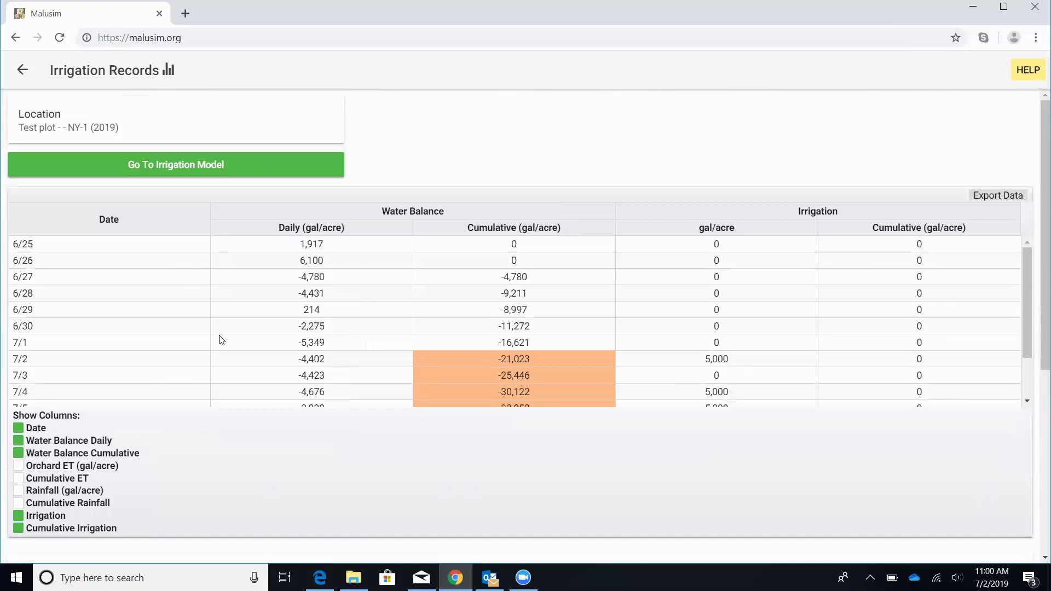
pyautogui.scroll(-1, 281, 344)
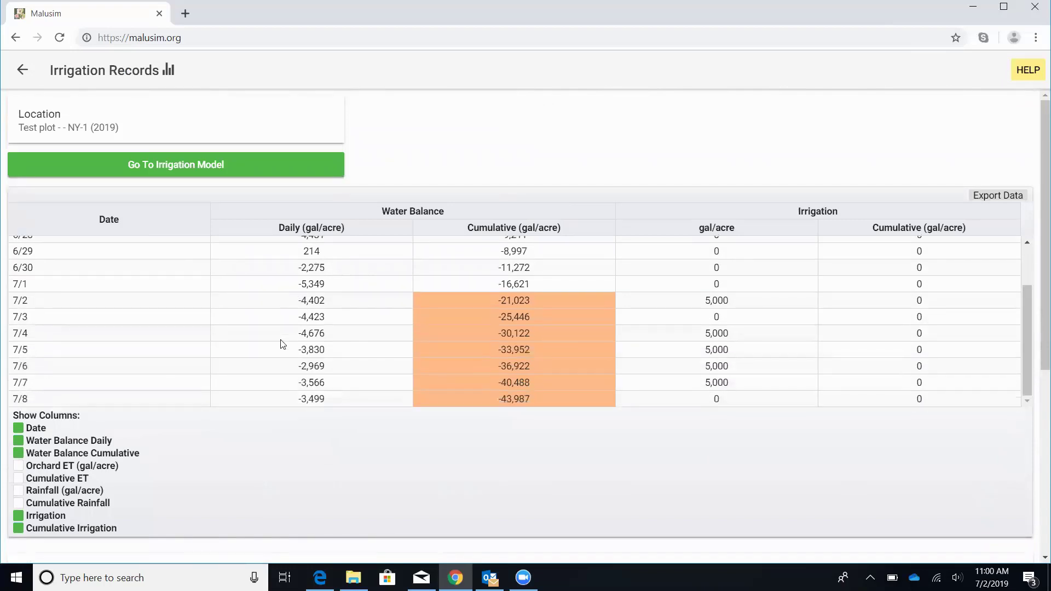
pyautogui.scroll(1, 282, 343)
pyautogui.scroll(-1, 375, 312)
pyautogui.scroll(-1, 542, 341)
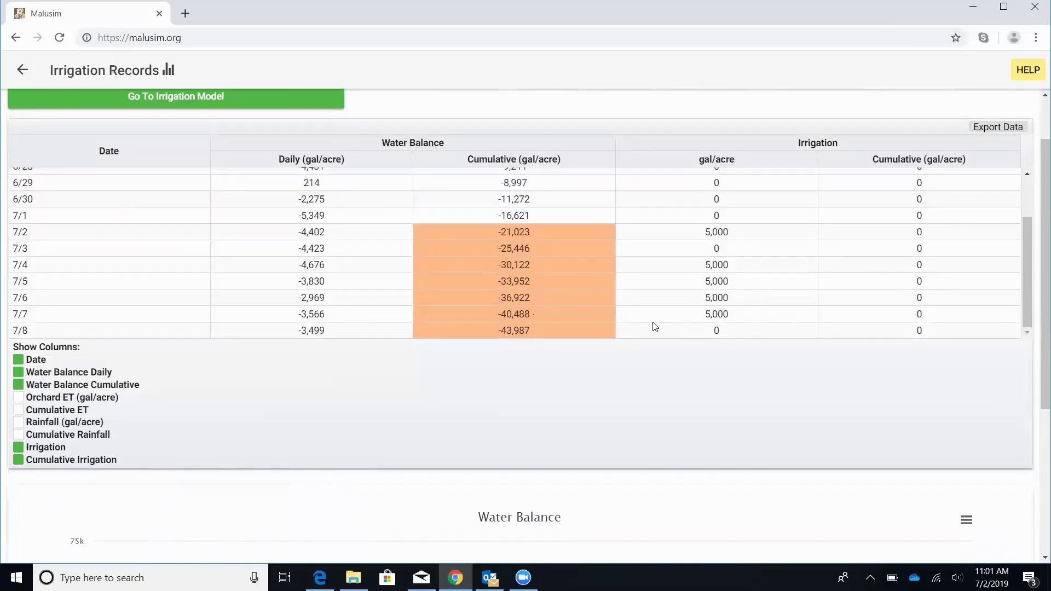
pyautogui.scroll(-1, 653, 328)
pyautogui.scroll(1, 652, 323)
pyautogui.scroll(1, 652, 317)
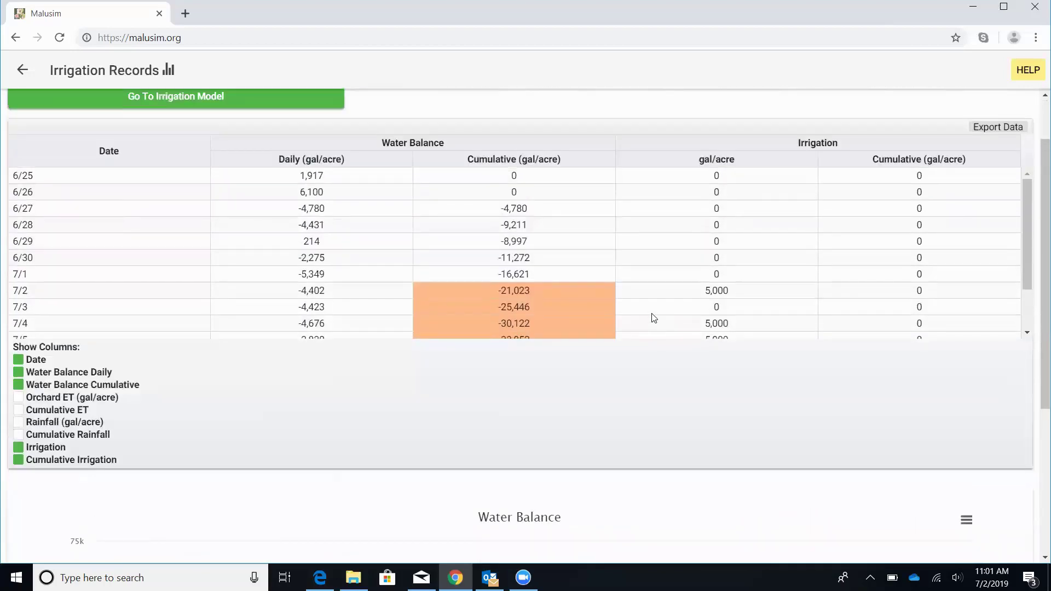
# Step: Export the records as download (2).csv, open it in Excel, then minimize Excel back to the records
pyautogui.click(983, 130)
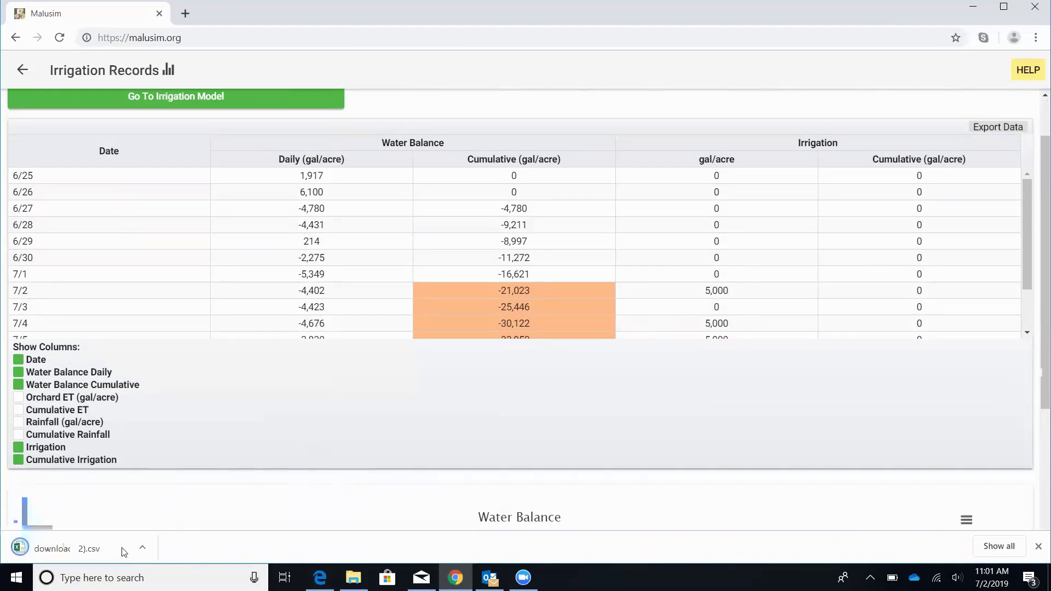
pyautogui.click(55, 550)
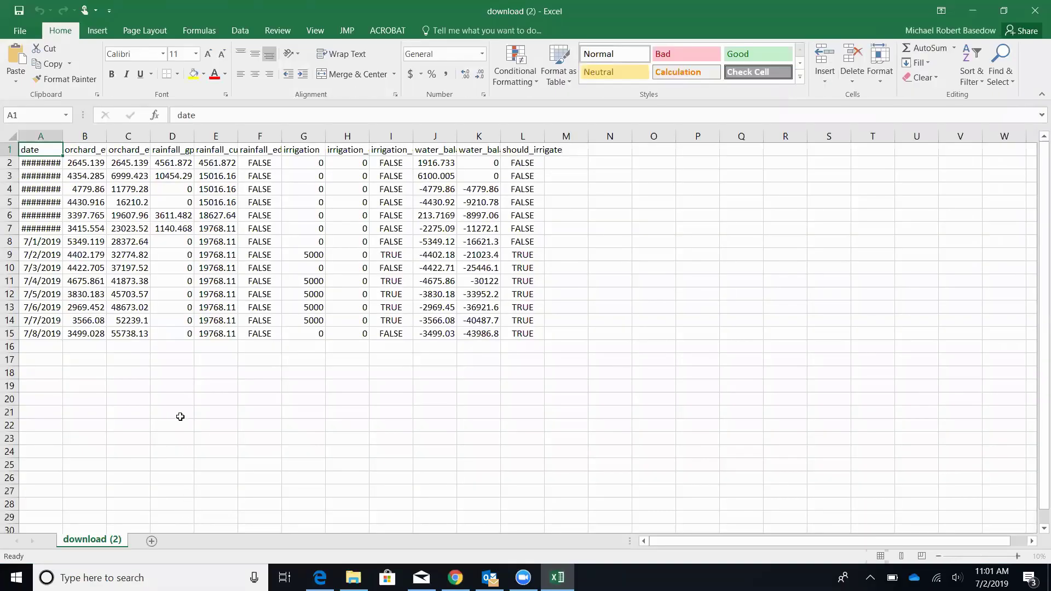
pyautogui.click(972, 11)
pyautogui.scroll(2, 508, 192)
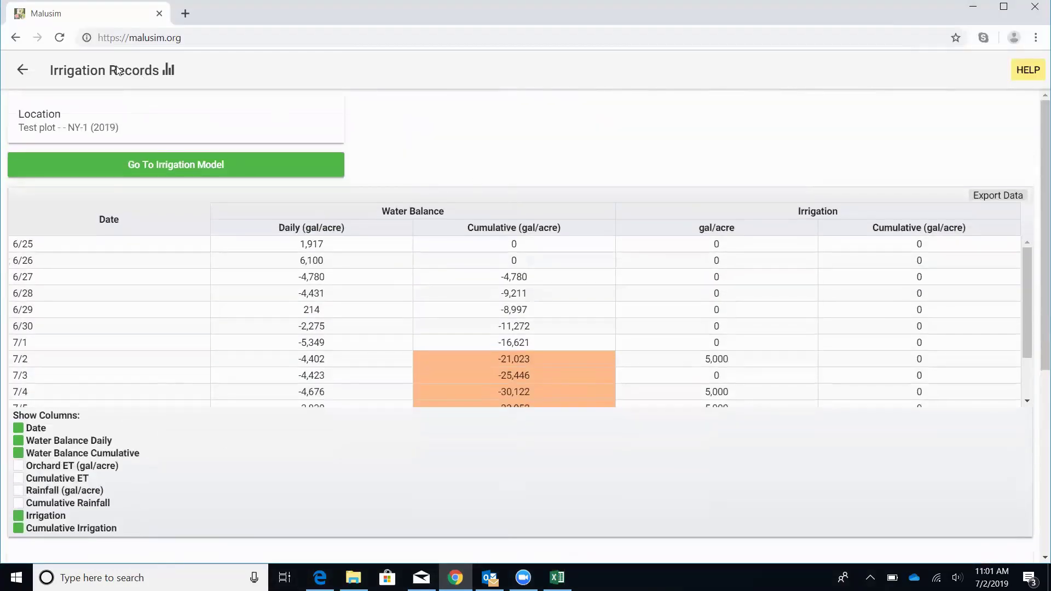
# Step: Go back through Location Details to the Locations page listing the four 2019 locations
pyautogui.click(22, 70)
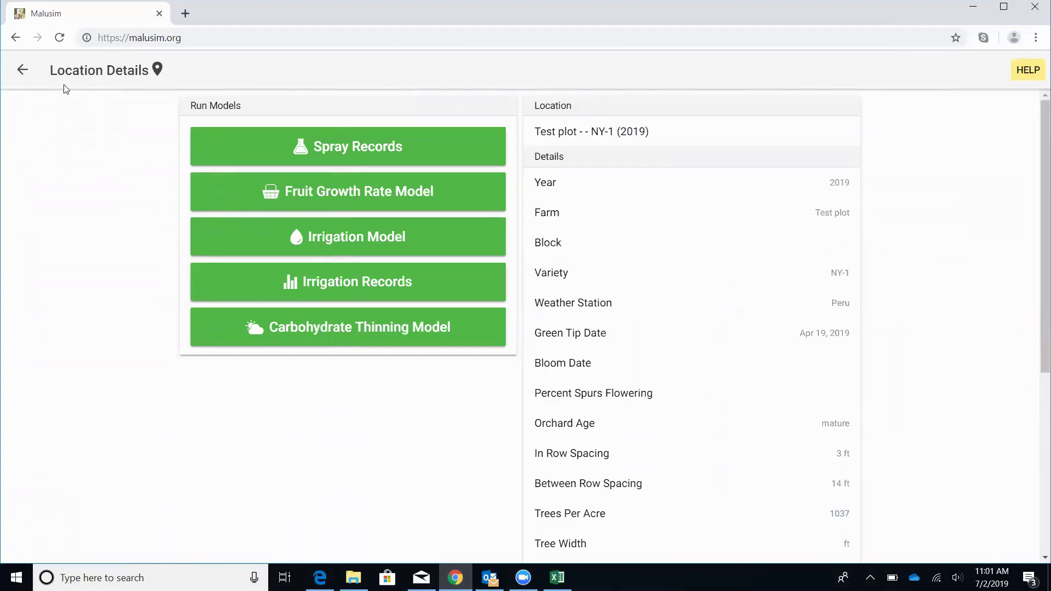
pyautogui.click(23, 70)
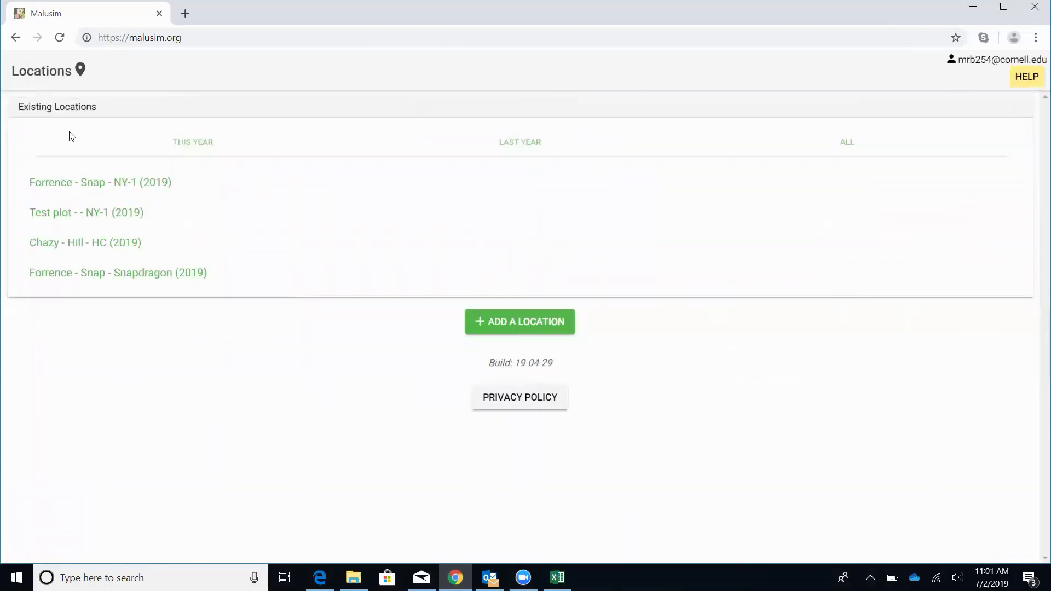